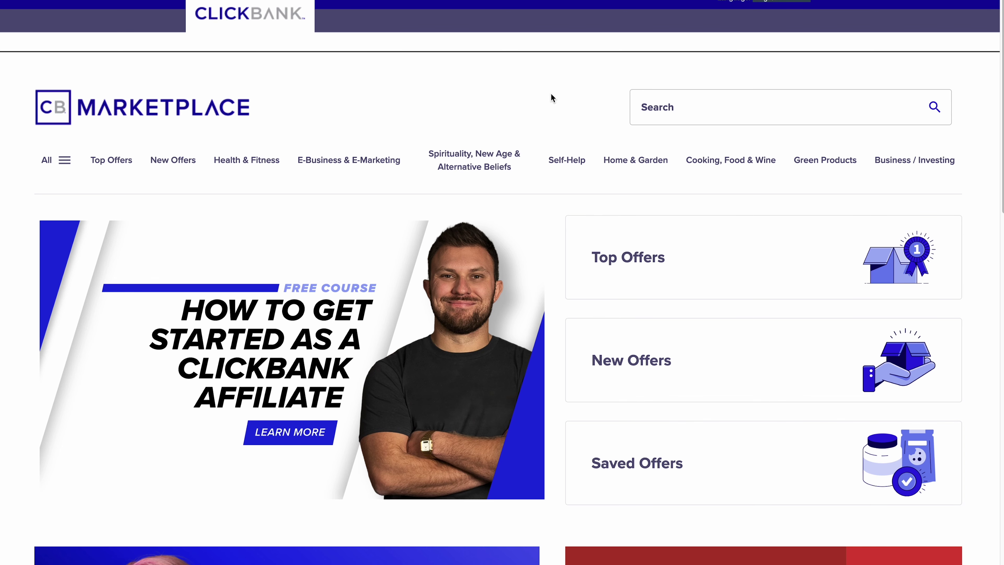
# Search the marketplace for "glucotrust" and expand the full description of the English GlucoTrust offer.
pyautogui.click(672, 107)
pyautogui.write('gluc')
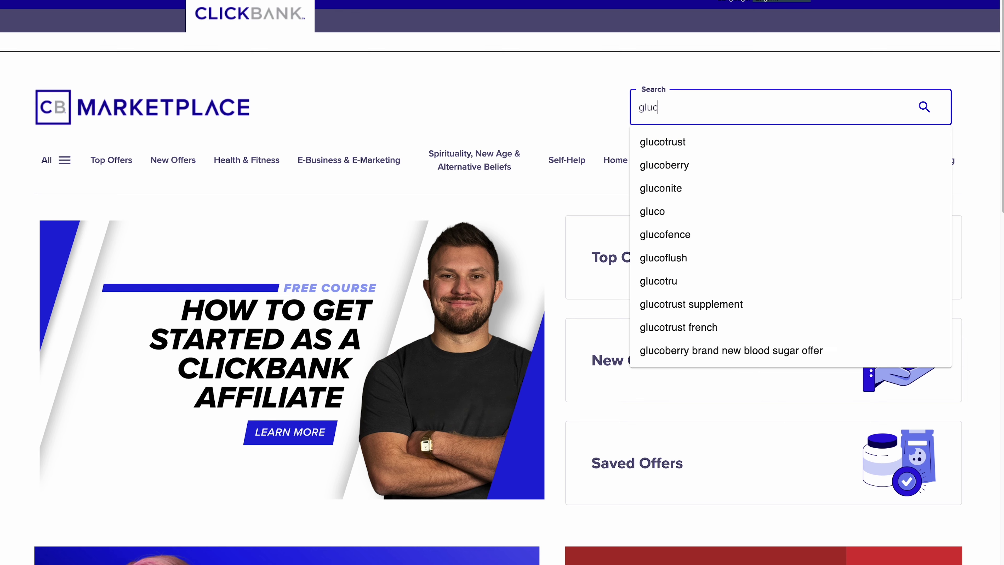
pyautogui.write('otrust')
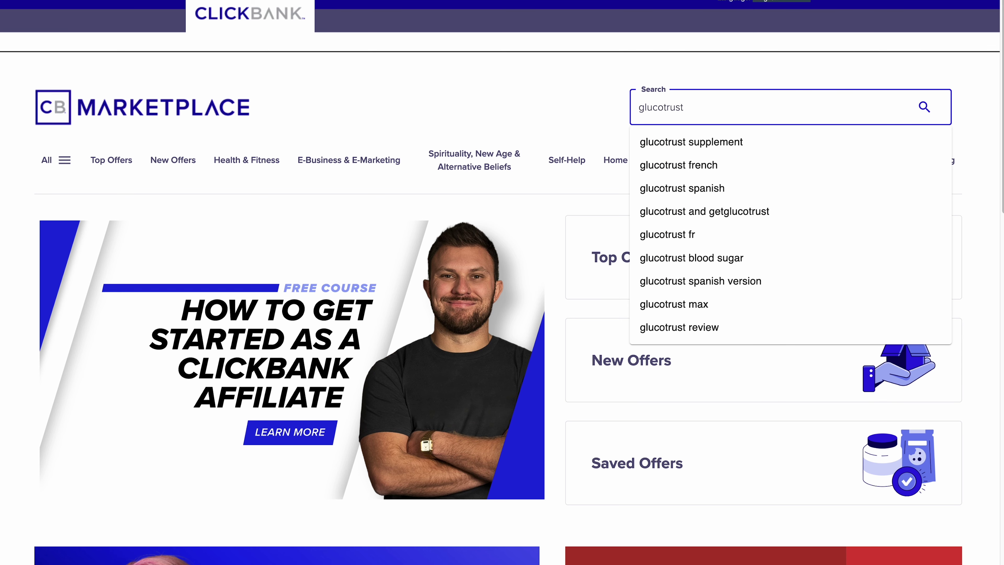
pyautogui.press('Return')
pyautogui.scroll(-5, 638, 331)
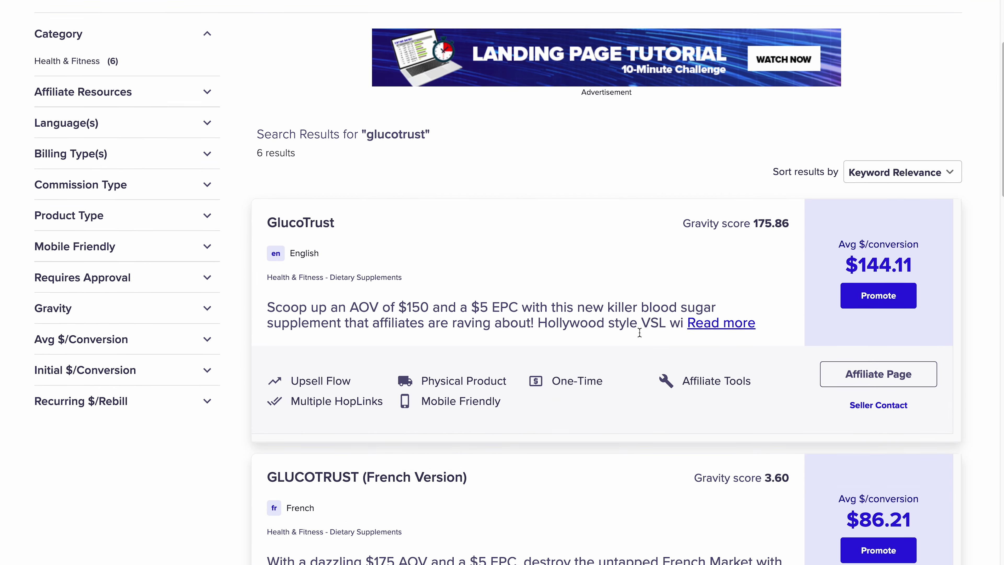
pyautogui.click(709, 323)
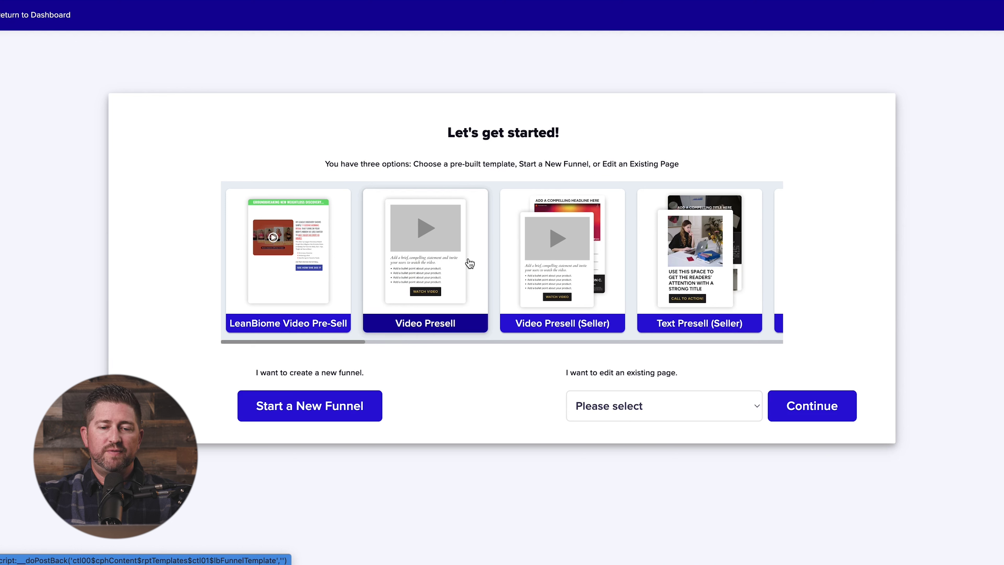
# Create a funnel from the pre-built Video Presell template and open its Video Presell - Copy page for editing.
pyautogui.click(431, 253)
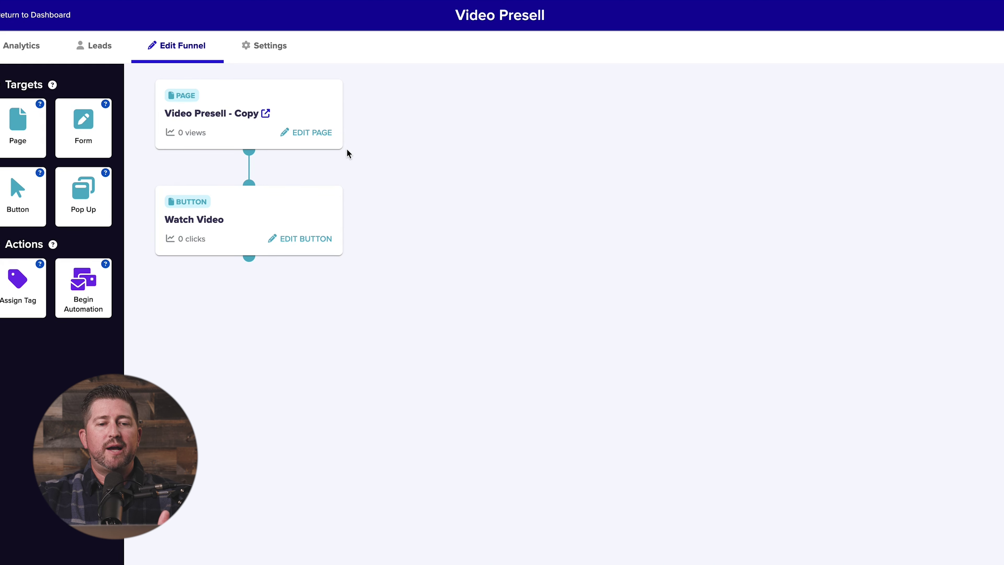
pyautogui.click(312, 133)
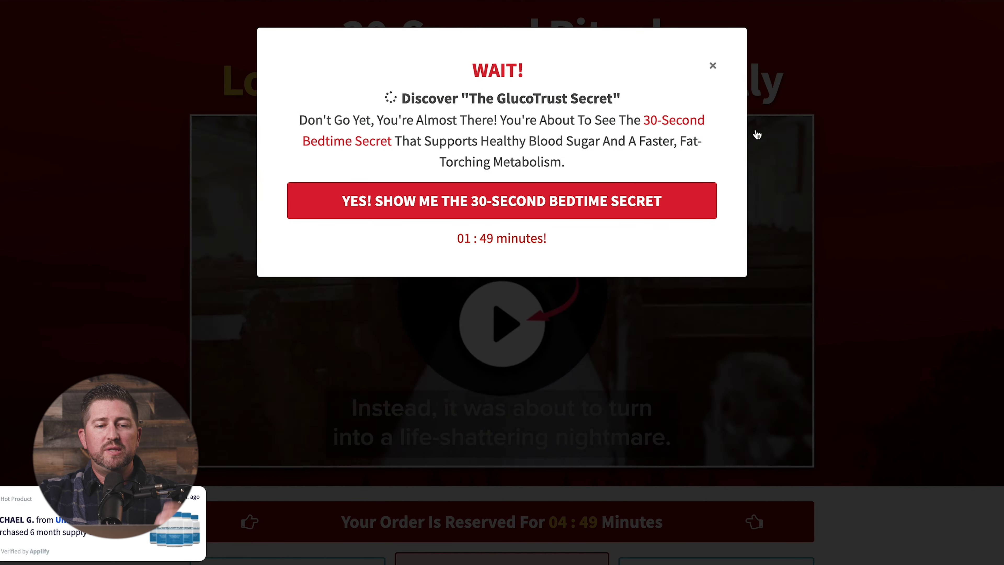
# Continue past the exit pop-up on the GlucoTrust sales page and review the bottle packages, satisfaction guarantee and customer testimonials.
pyautogui.click(552, 202)
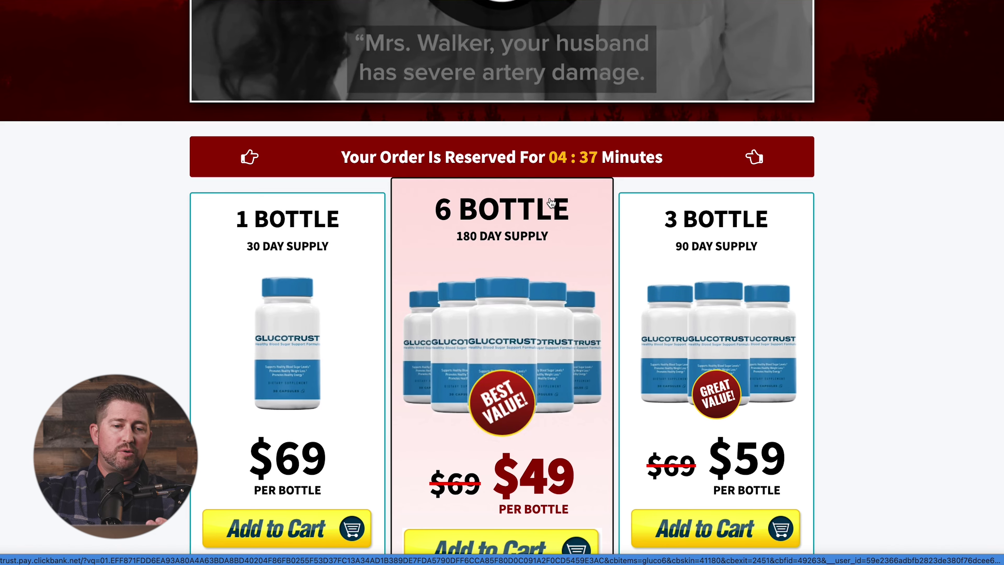
pyautogui.scroll(-3, 551, 202)
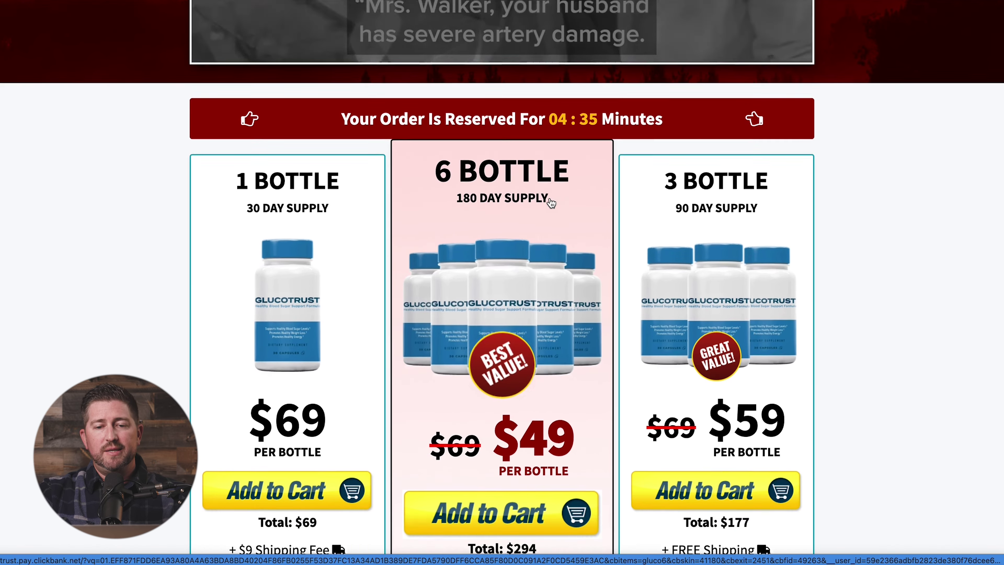
pyautogui.scroll(-15, 551, 201)
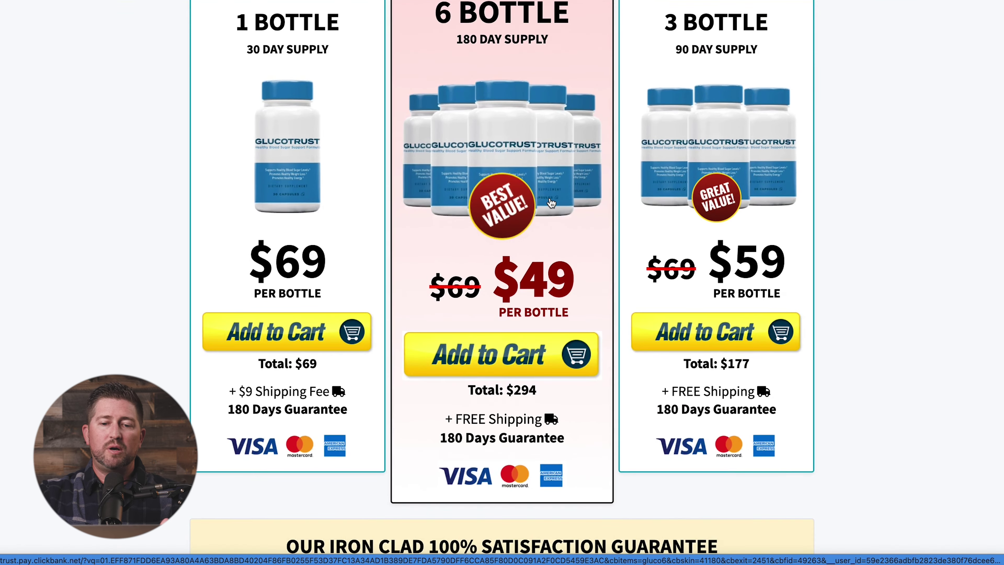
pyautogui.scroll(-6, 551, 202)
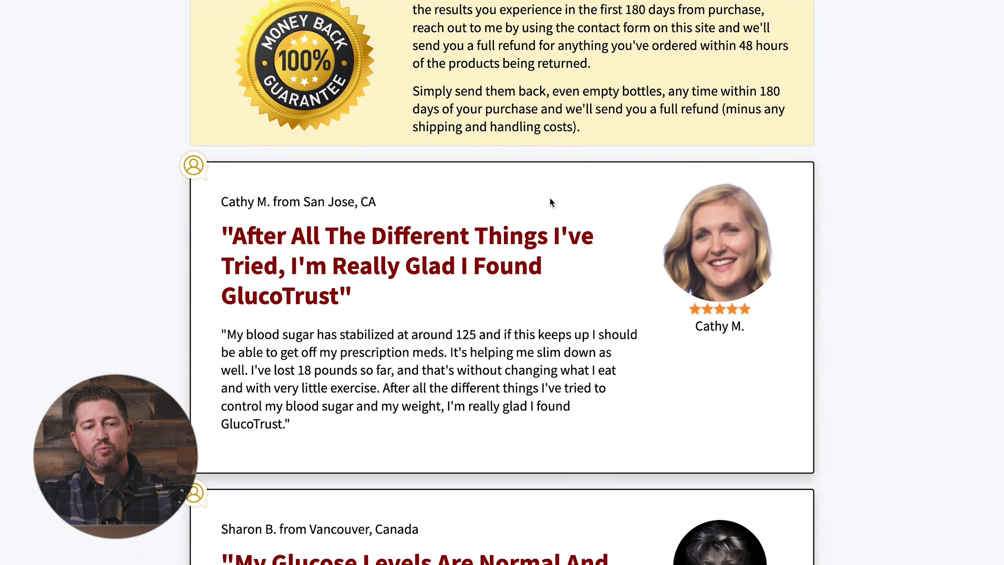
pyautogui.scroll(-15, 551, 202)
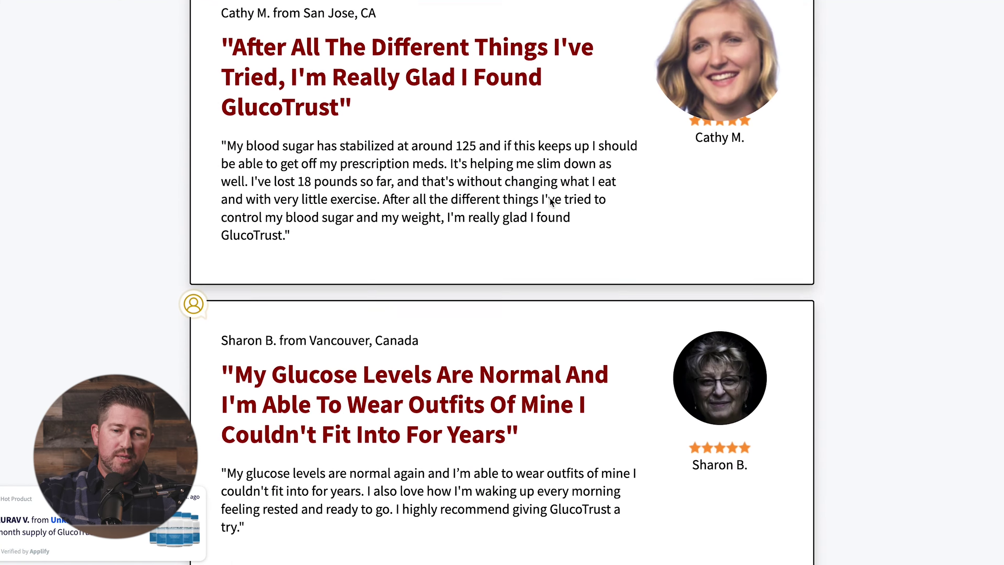
pyautogui.scroll(-2, 550, 201)
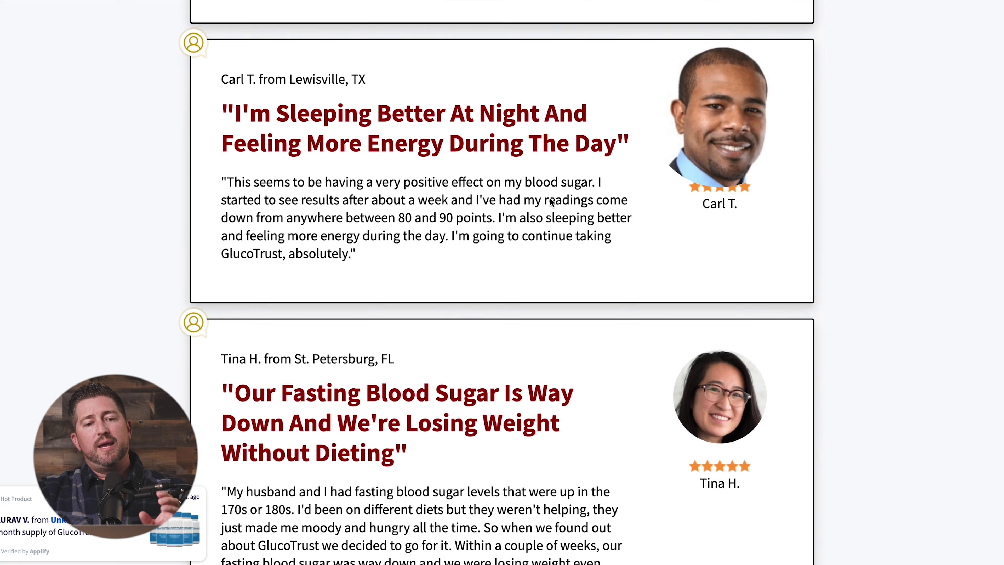
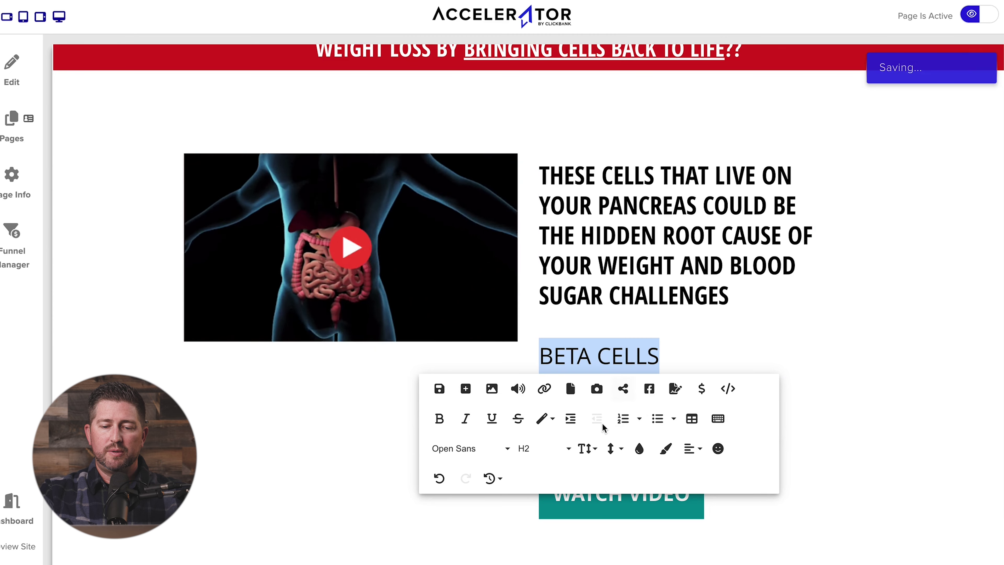
# Format the BETA CELLS line at font size 30 with bold, italic and underline.
pyautogui.click(588, 450)
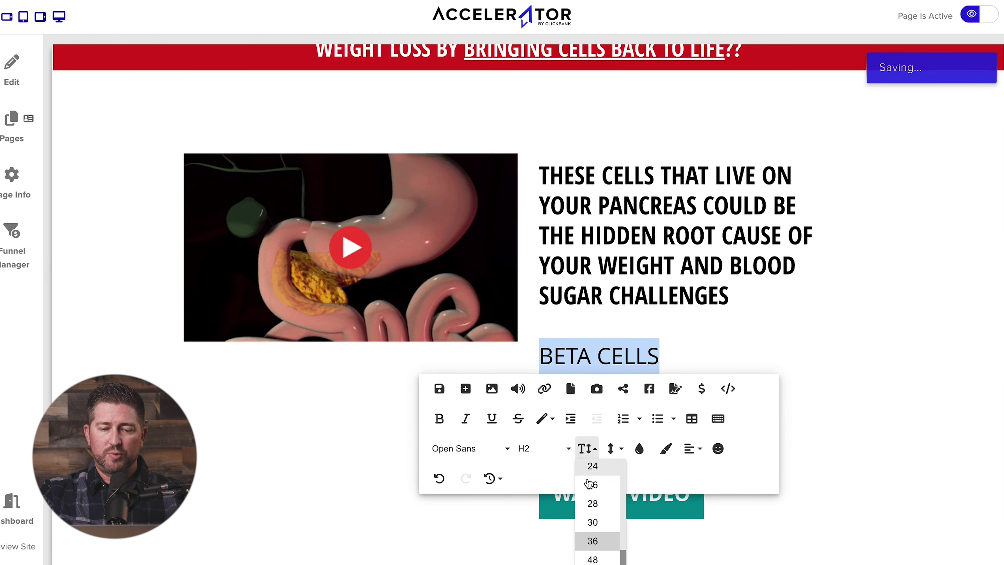
pyautogui.click(594, 519)
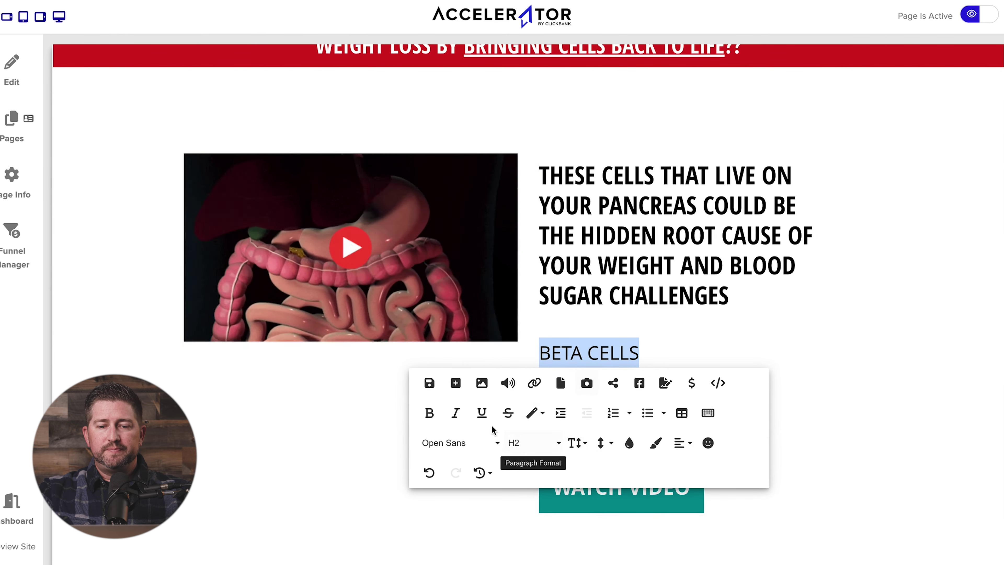
pyautogui.click(429, 412)
pyautogui.click(638, 351)
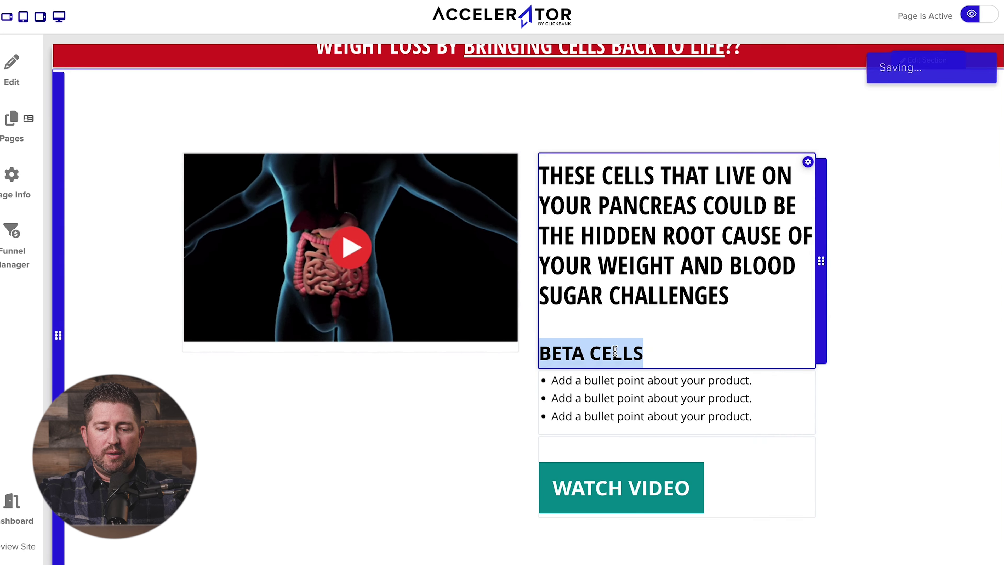
pyautogui.moveTo(649, 352); pyautogui.dragTo(542, 349)
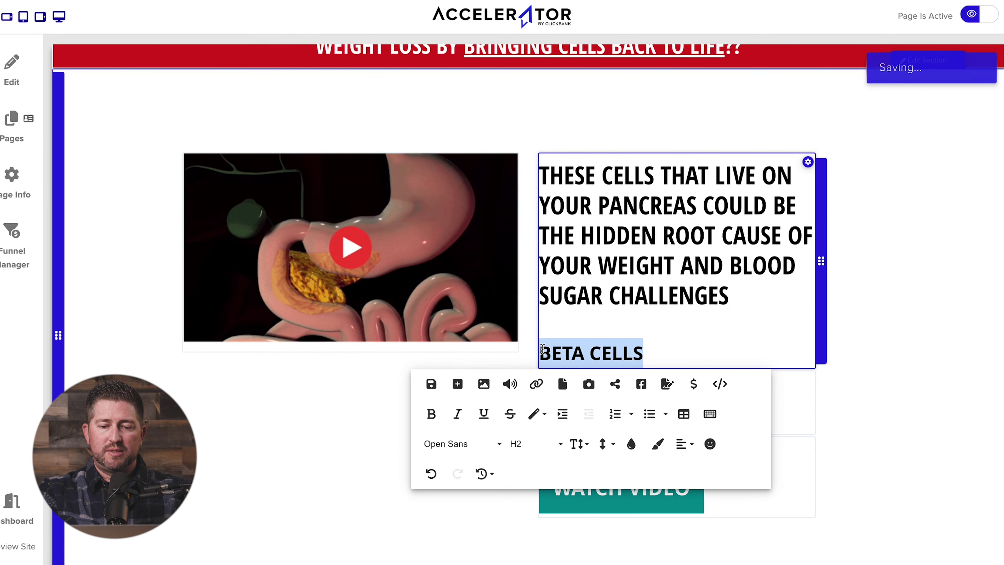
pyautogui.hotkey('ctrl', 'i')
pyautogui.hotkey('ctrl', 'u')
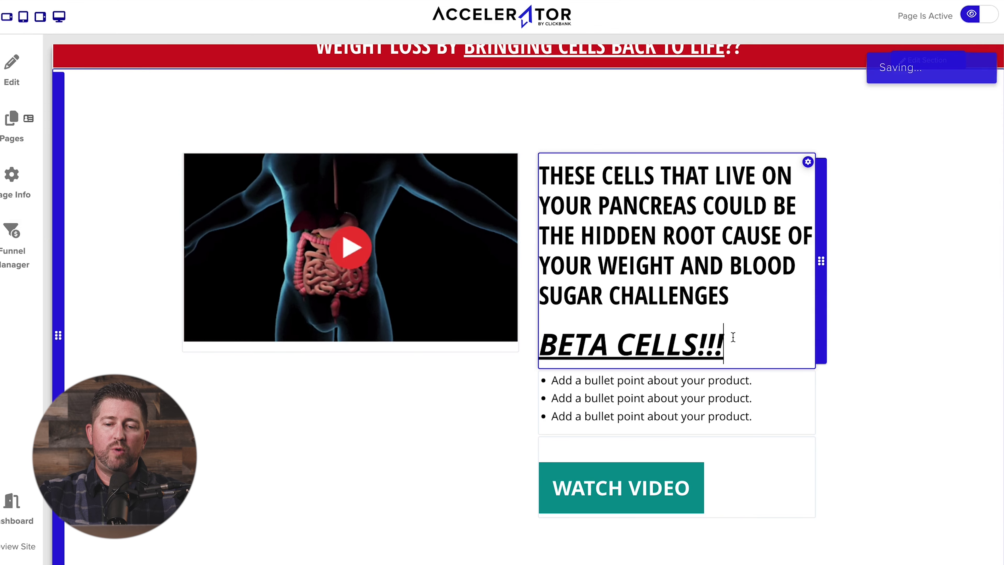
# Remove two of the exclamation marks after BETA CELLS so the line reads "BETA CELLS!".
pyautogui.click(723, 343)
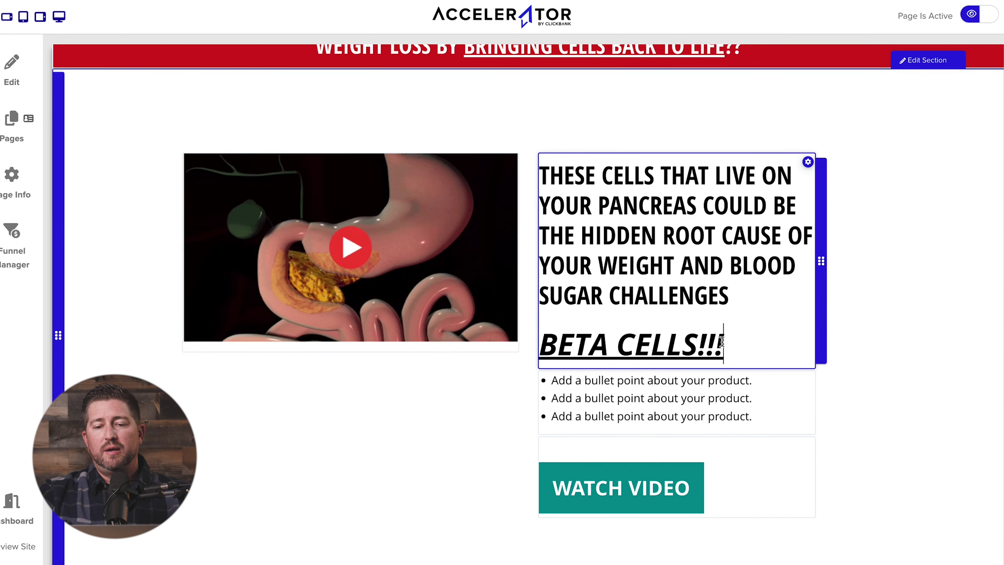
pyautogui.press('BackSpace')
pyautogui.press('BackSpace')
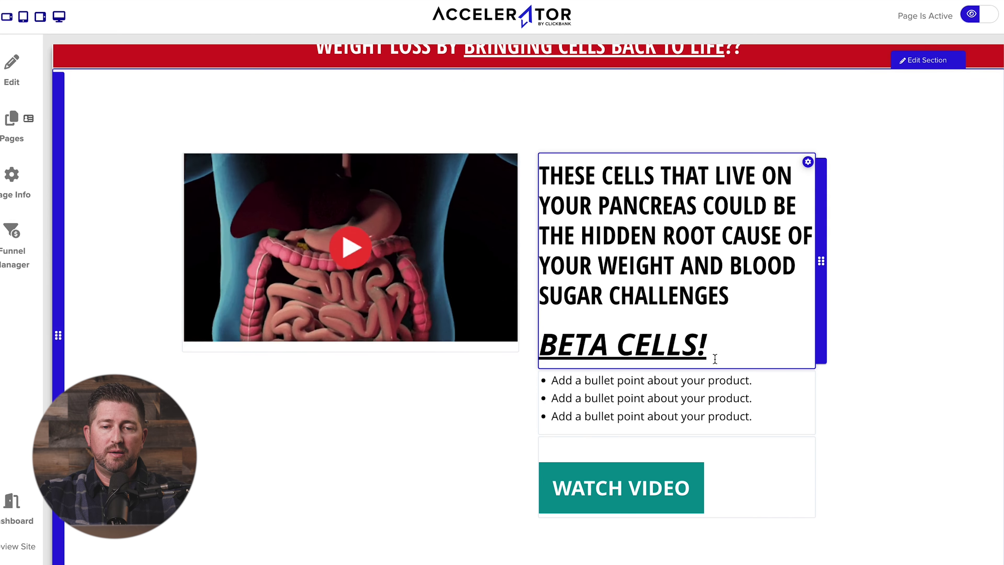
# Replace the placeholder bullets with the text in the Glucotrust copy ideas document, from "Beta cells' job" through the numbered list.
pyautogui.click(678, 398)
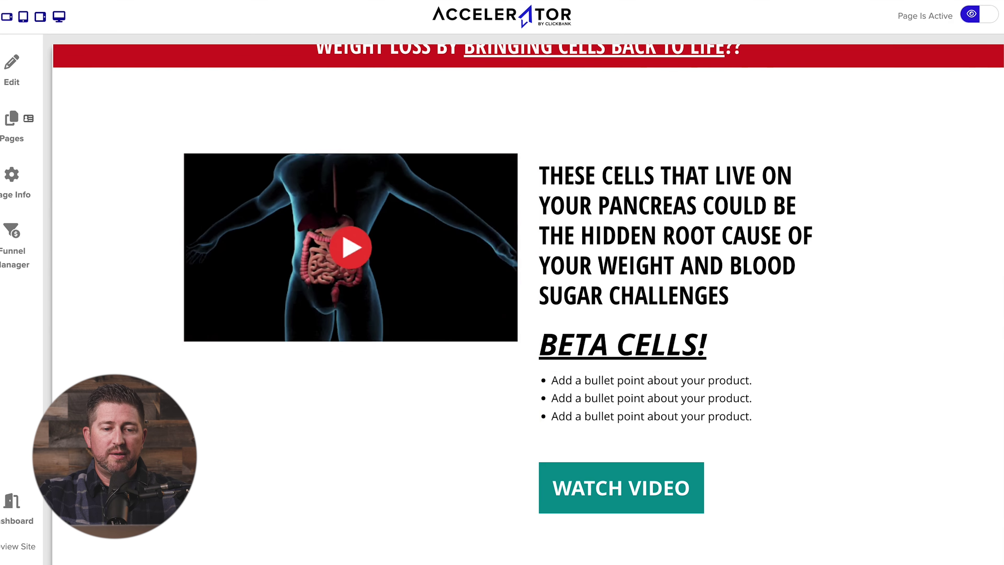
pyautogui.hotkey('ctrl', 'Tab')
pyautogui.click(298, 313)
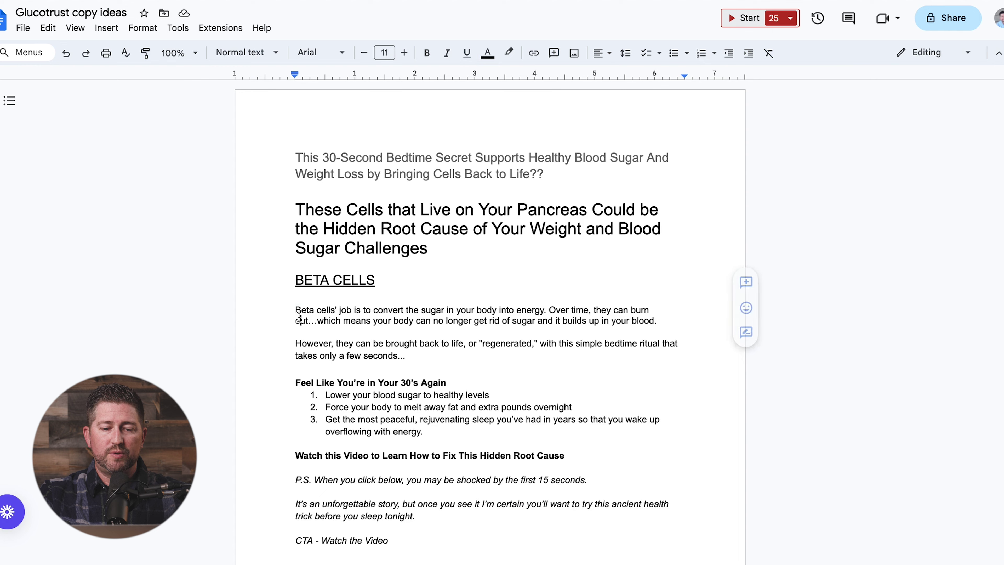
pyautogui.moveTo(294, 309); pyautogui.dragTo(424, 419)
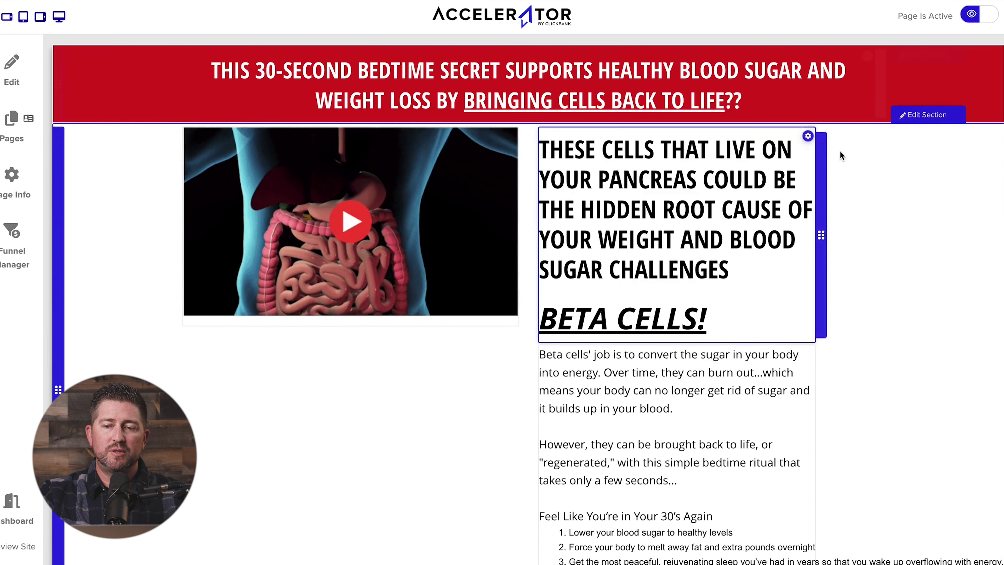
# Set the video section's top and bottom spacing to 13 pixels and save the section settings.
pyautogui.click(923, 114)
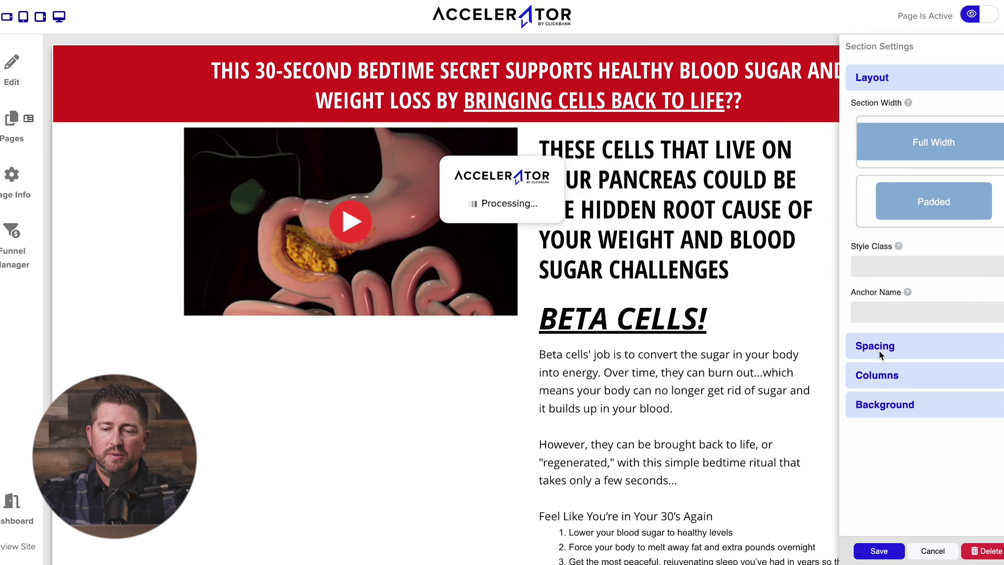
pyautogui.click(894, 345)
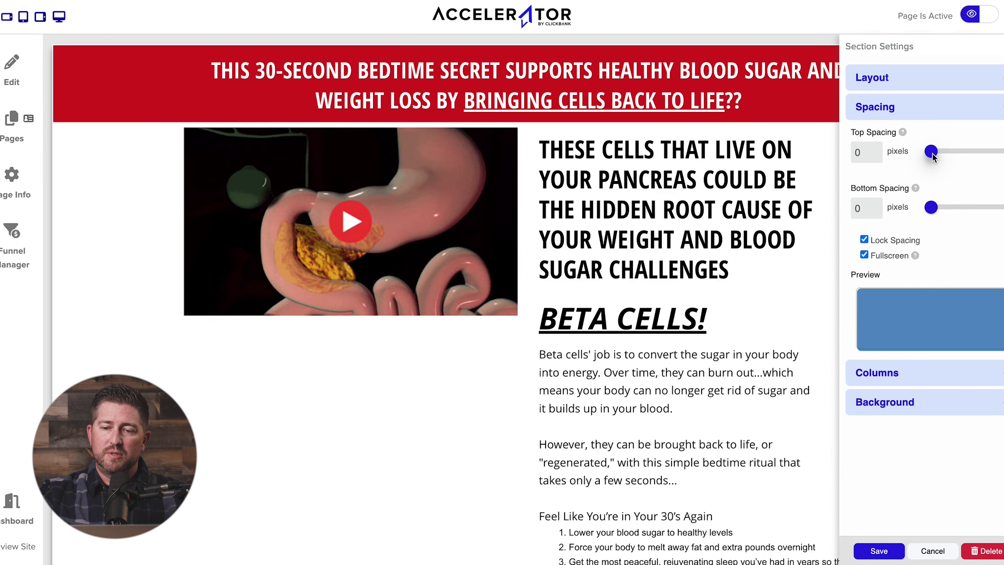
pyautogui.click(932, 155)
pyautogui.moveTo(932, 155); pyautogui.dragTo(935, 157)
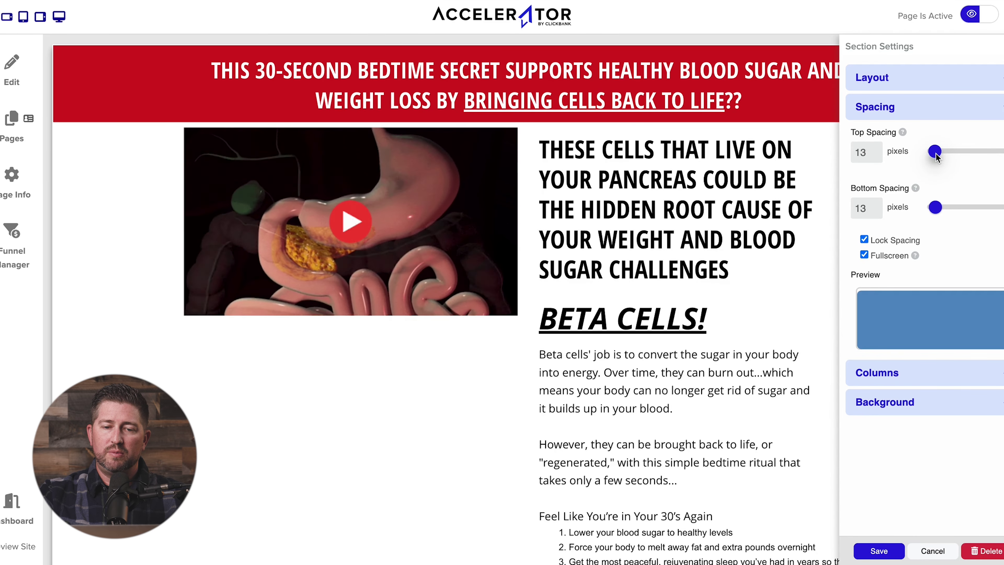
pyautogui.click(878, 551)
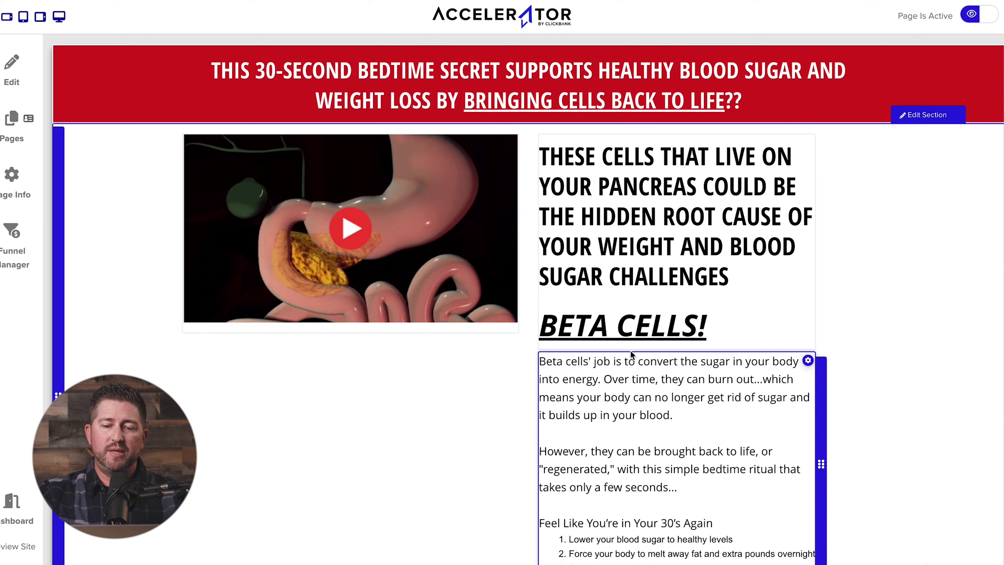
# Shorten the second body paragraph to "However, they can be brought back to life with this simple bedtime ritual.".
pyautogui.scroll(-3, 630, 350)
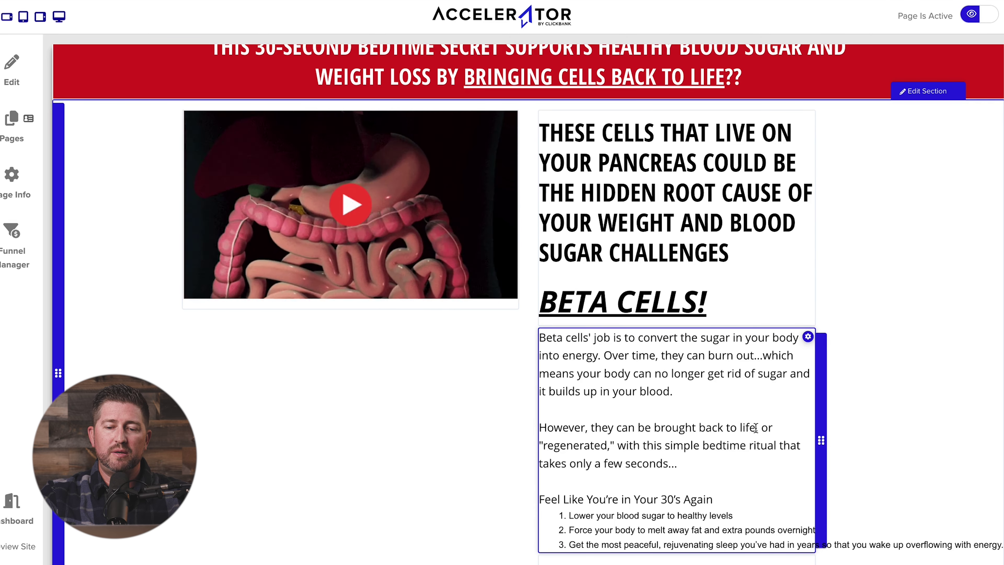
pyautogui.moveTo(755, 428); pyautogui.dragTo(744, 439)
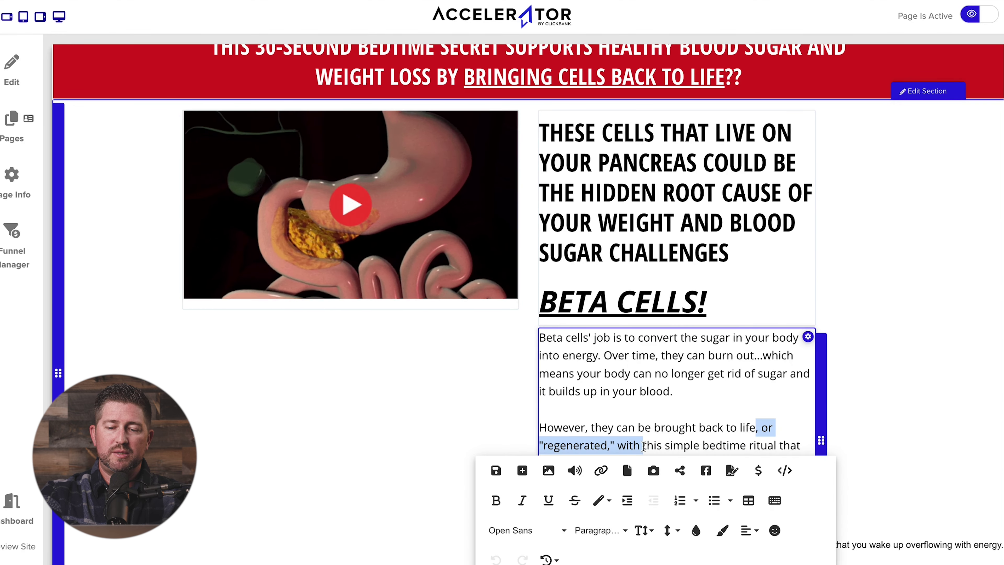
pyautogui.press('BackSpace')
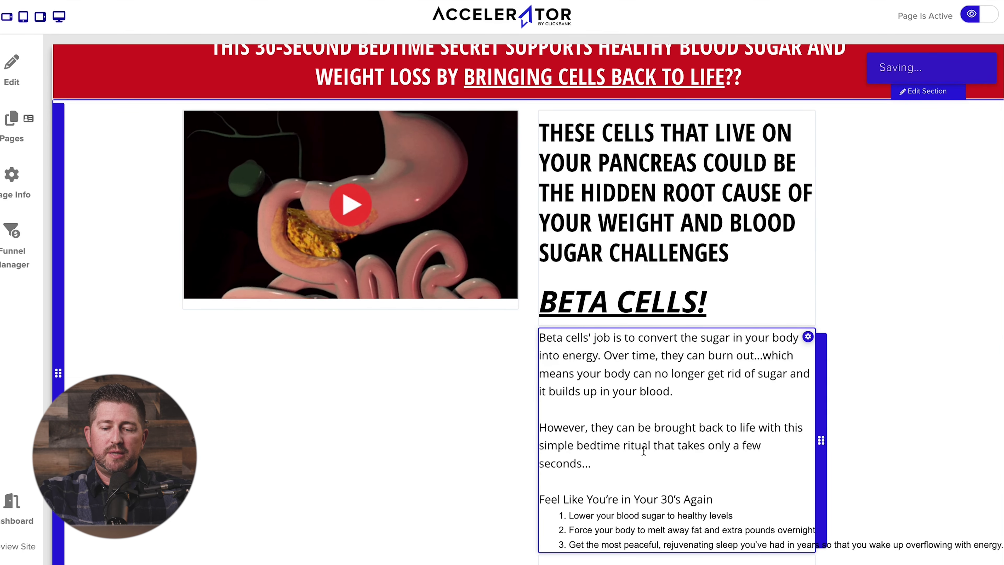
pyautogui.moveTo(651, 447); pyautogui.dragTo(654, 458)
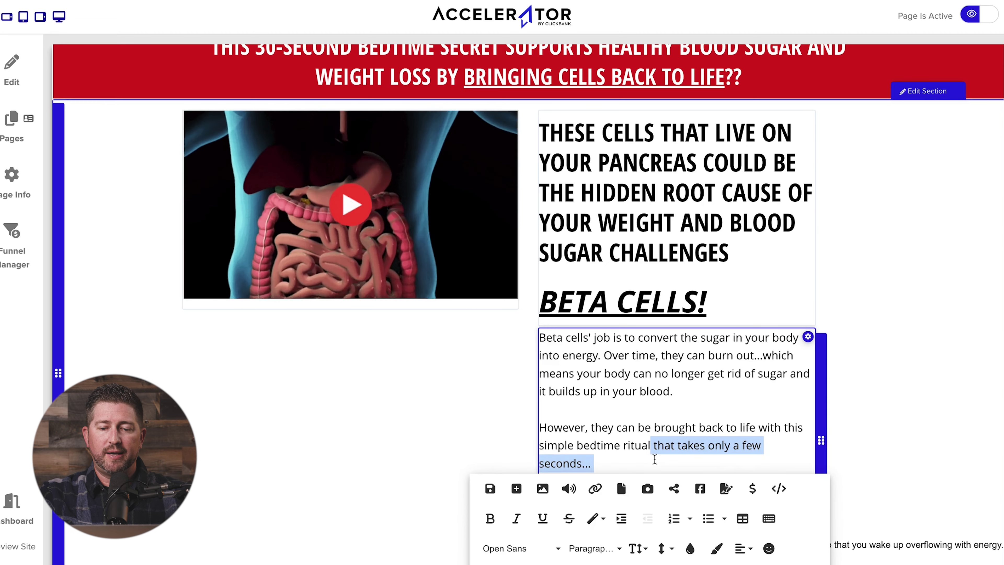
pyautogui.write('.')
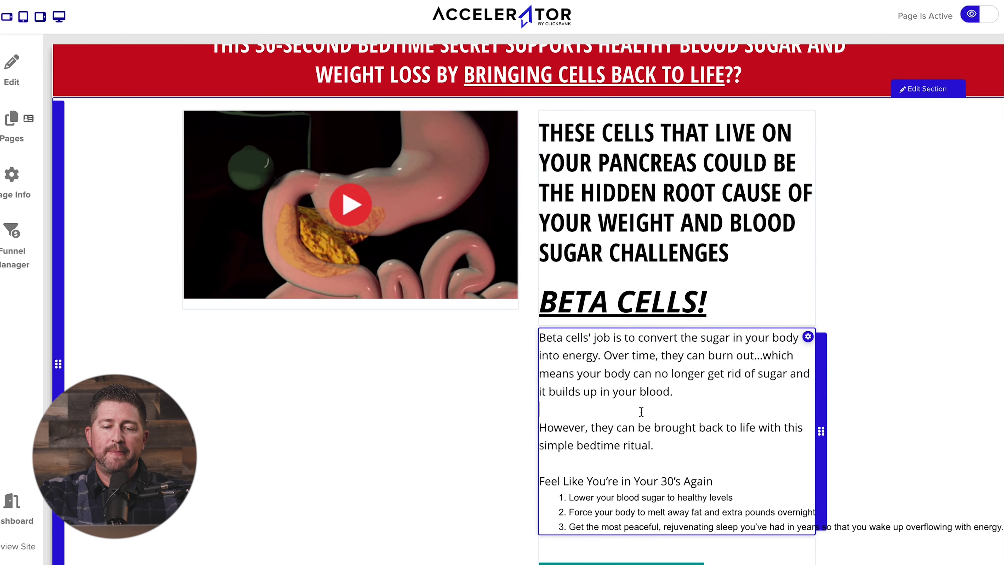
# Check the number and proportions of columns in the video section's settings, and leave without changing anything.
pyautogui.scroll(-1, 640, 411)
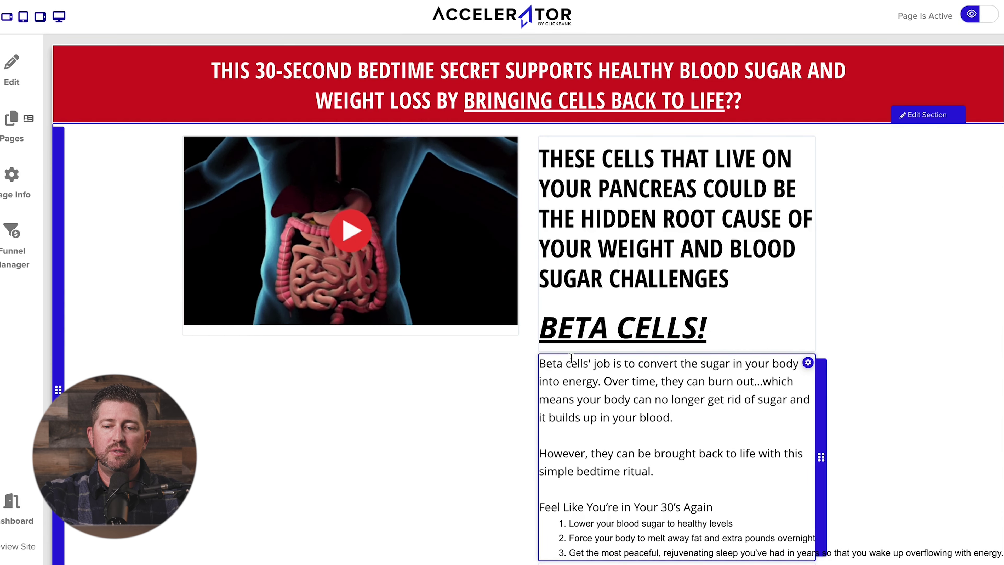
pyautogui.click(920, 116)
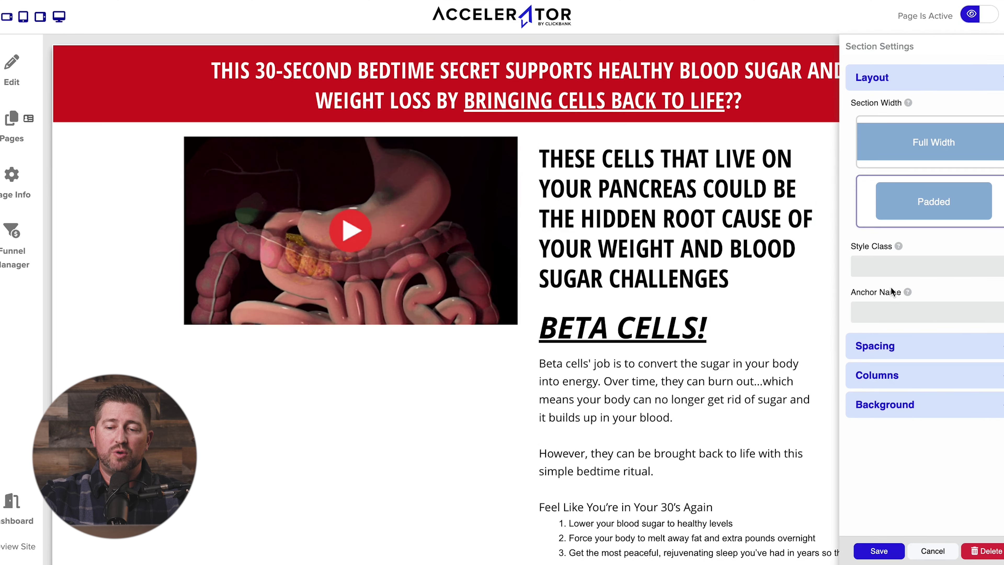
pyautogui.click(885, 377)
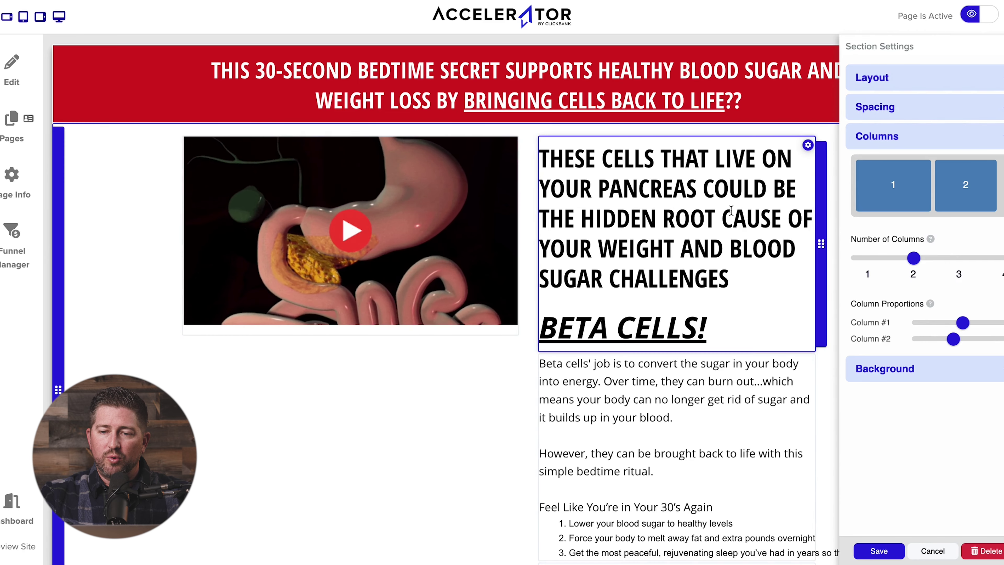
pyautogui.click(1001, 138)
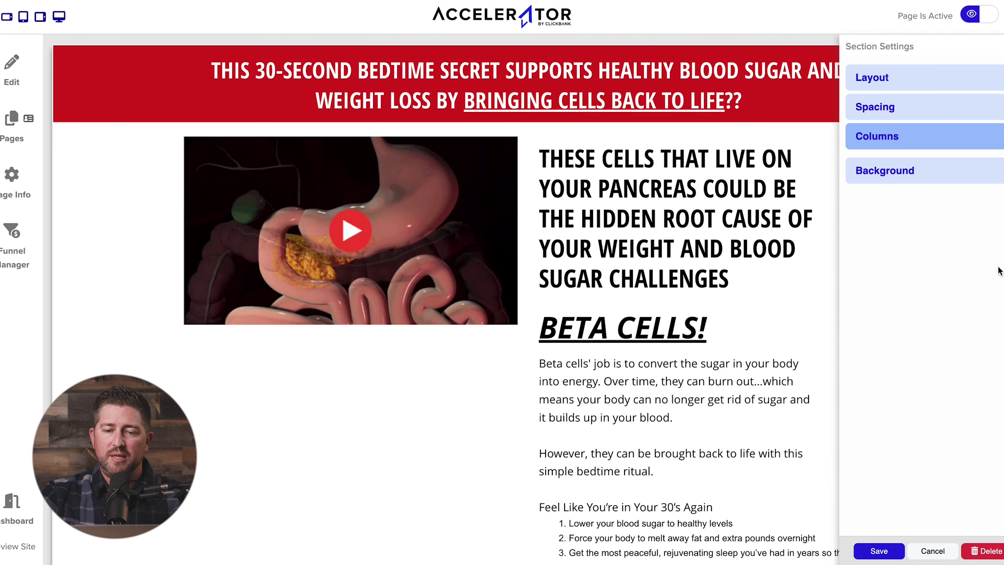
pyautogui.click(938, 551)
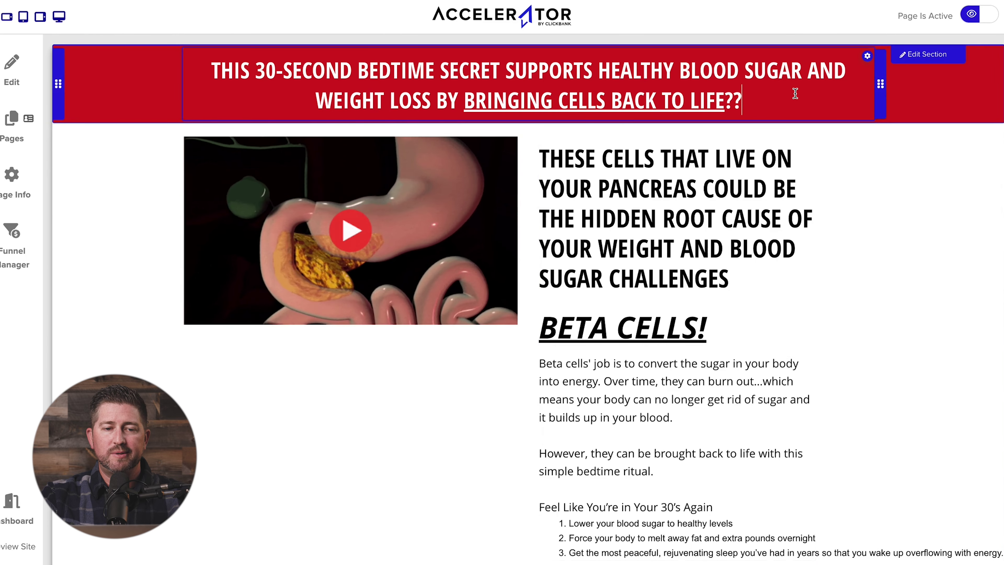
# Reduce the red banner headline's font size through 28, 26 and 24, going smaller until the headline fits on one line.
pyautogui.moveTo(794, 95); pyautogui.dragTo(207, 67)
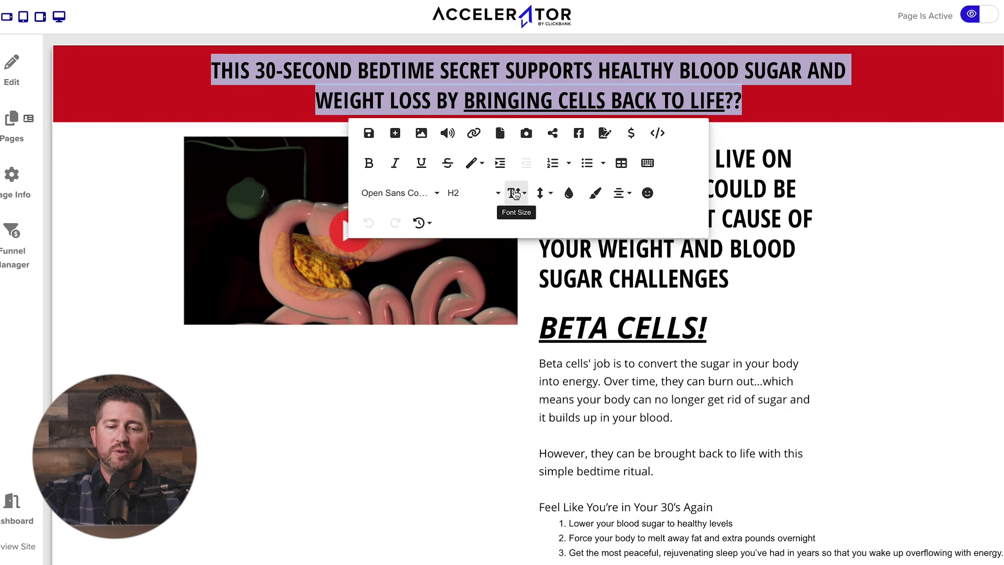
pyautogui.click(515, 194)
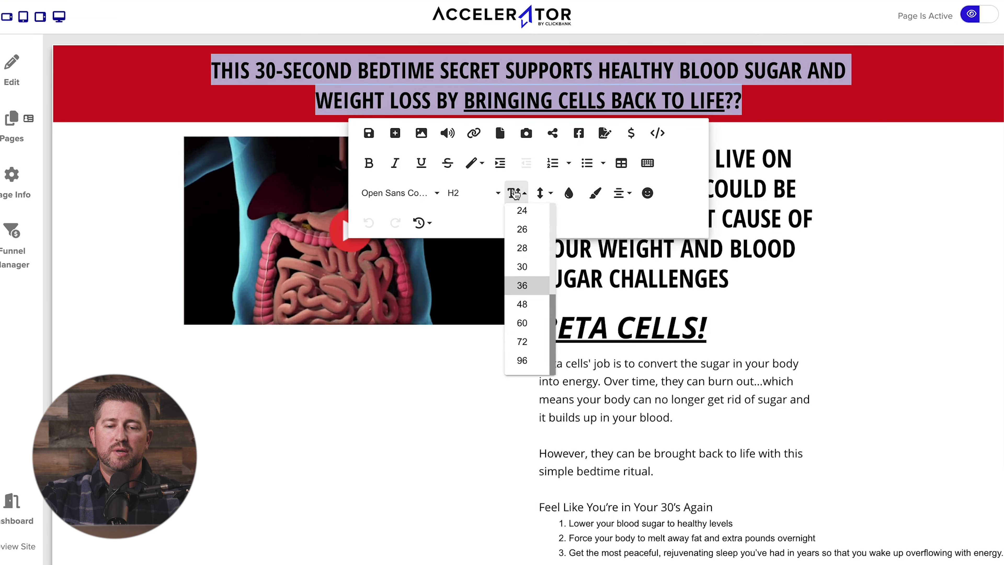
pyautogui.click(524, 247)
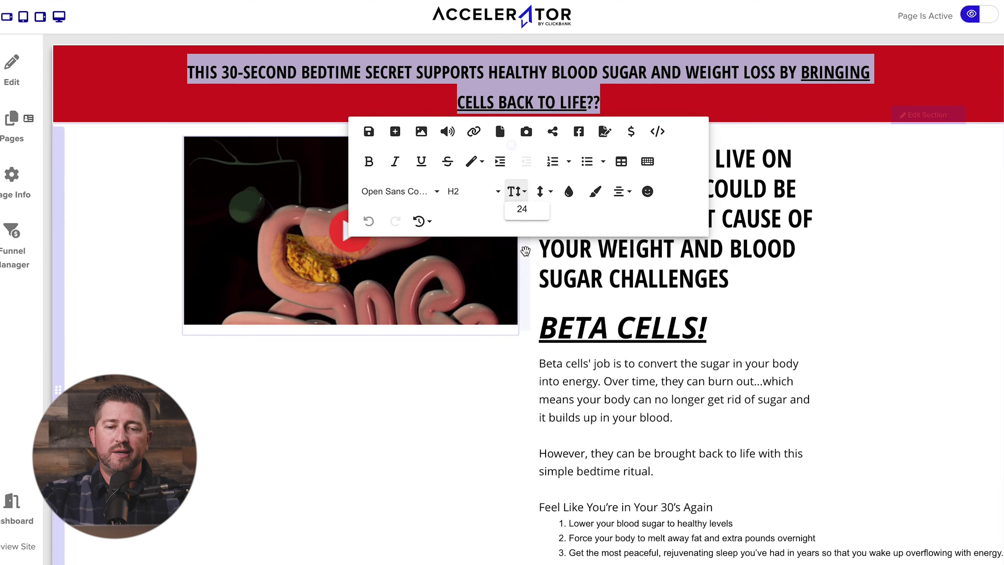
pyautogui.click(515, 193)
pyautogui.click(521, 231)
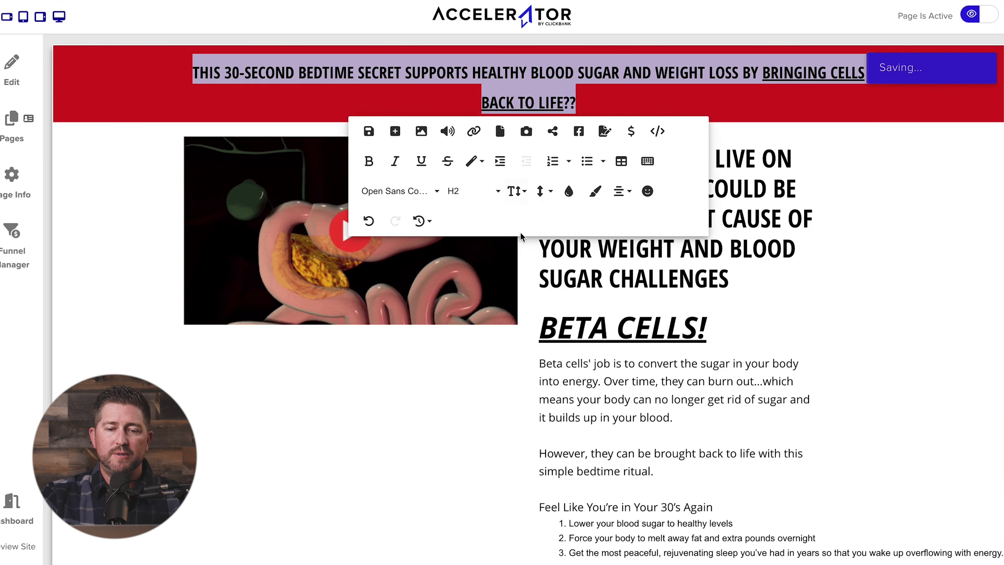
pyautogui.click(516, 193)
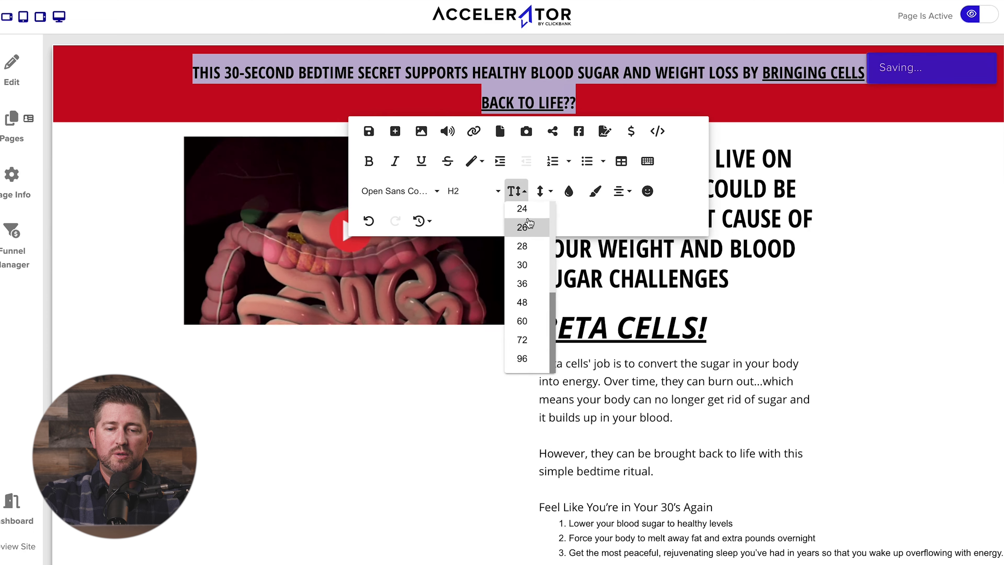
pyautogui.click(521, 208)
pyautogui.click(516, 191)
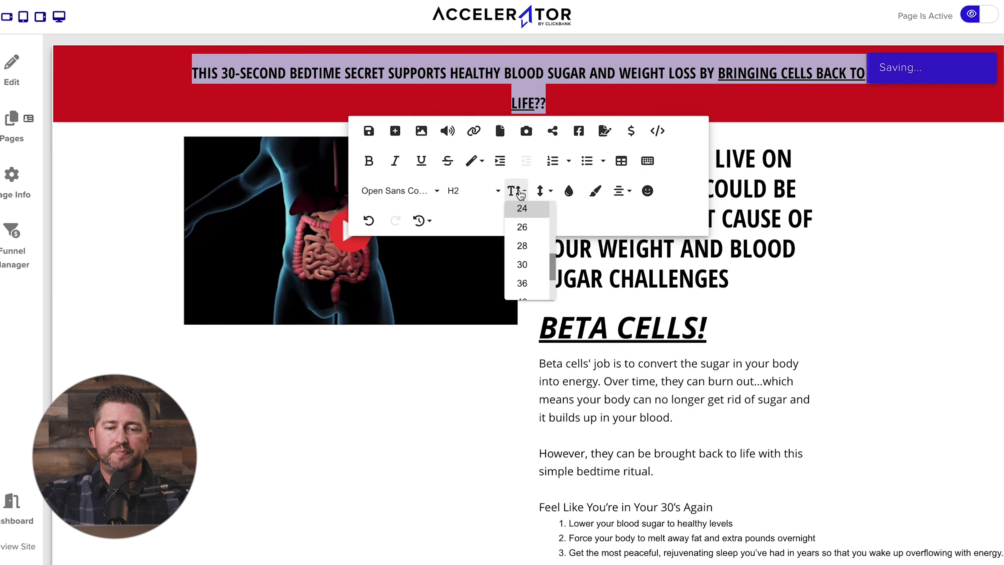
pyautogui.scroll(1, 522, 224)
pyautogui.click(521, 219)
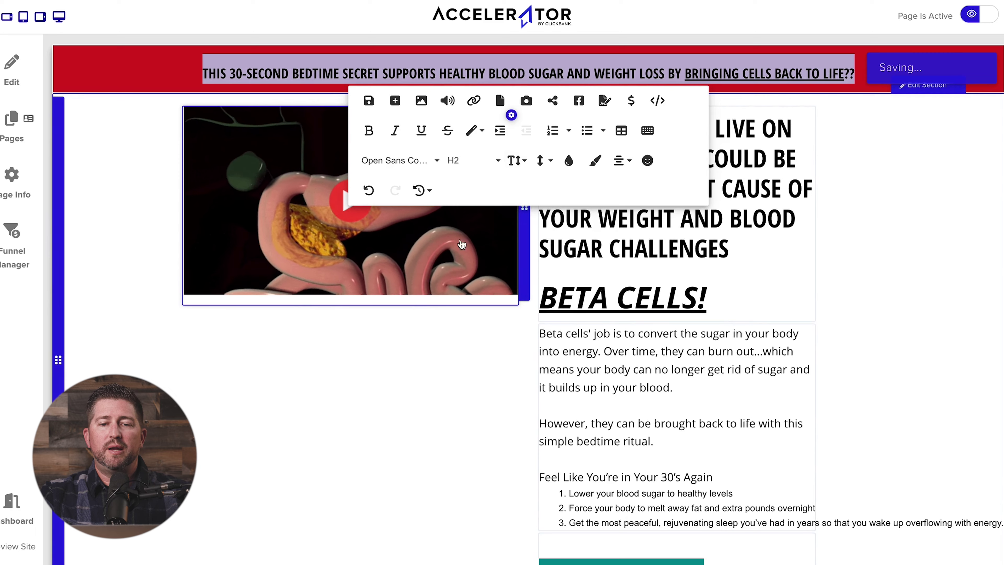
pyautogui.click(385, 398)
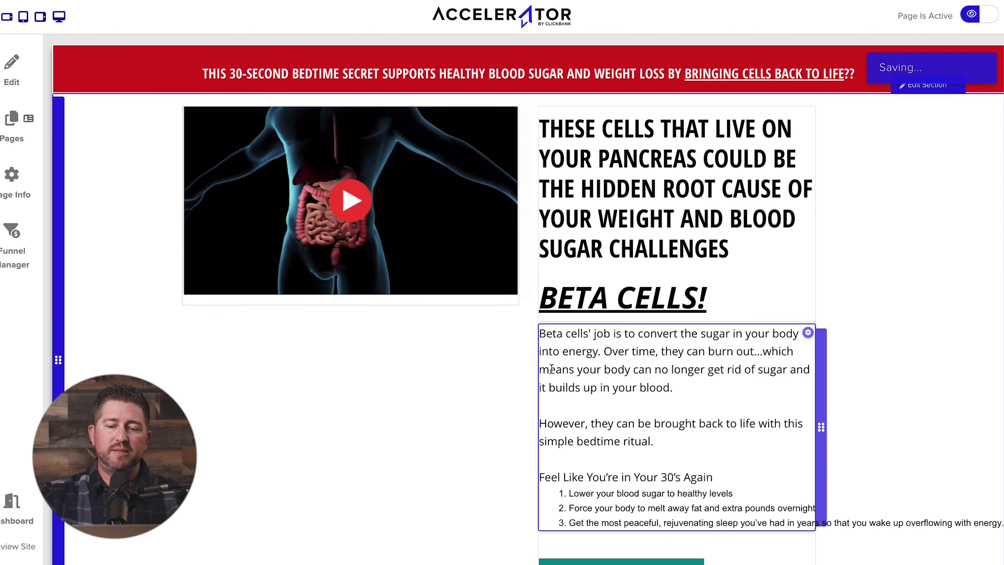
# Set the font size of the "BETA CELLS!" line to 36.
pyautogui.scroll(-1, 628, 562)
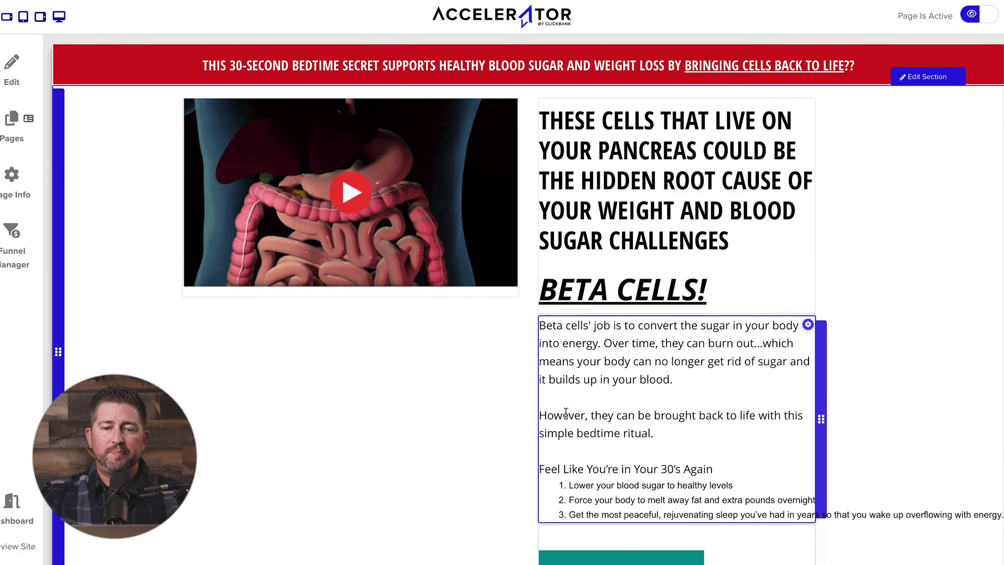
pyautogui.scroll(1, 529, 287)
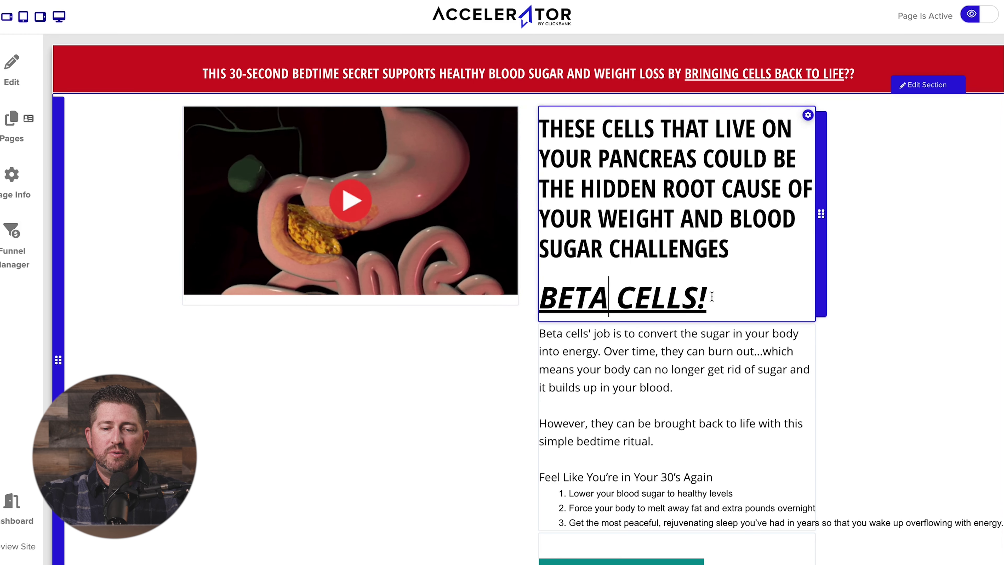
pyautogui.moveTo(706, 299); pyautogui.dragTo(539, 299)
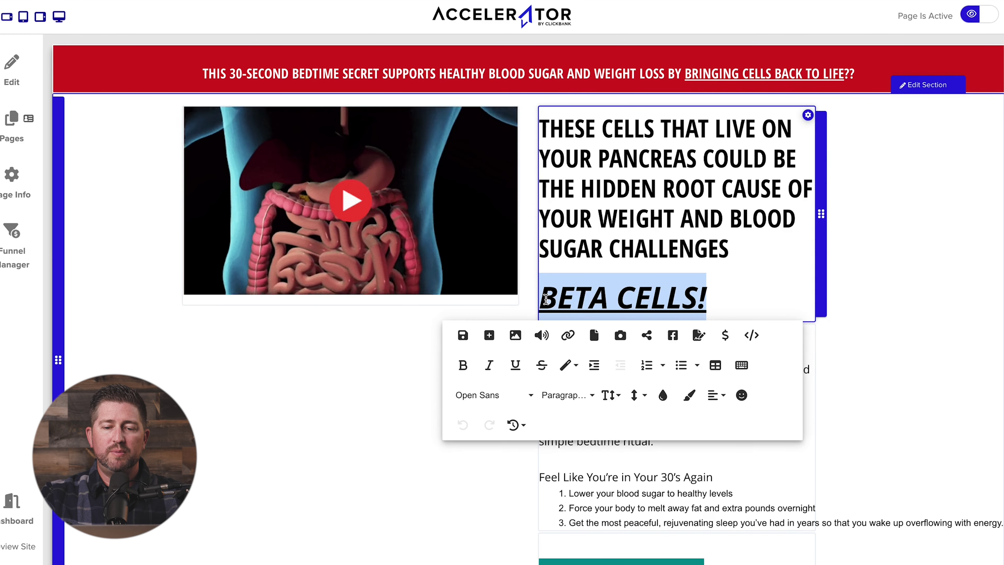
pyautogui.click(615, 394)
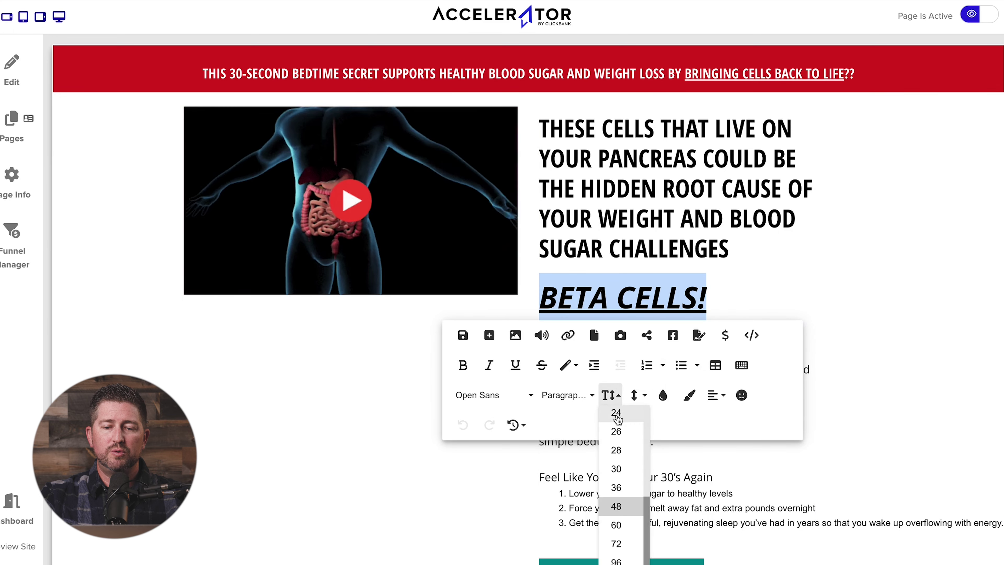
pyautogui.scroll(1, 616, 466)
pyautogui.click(615, 486)
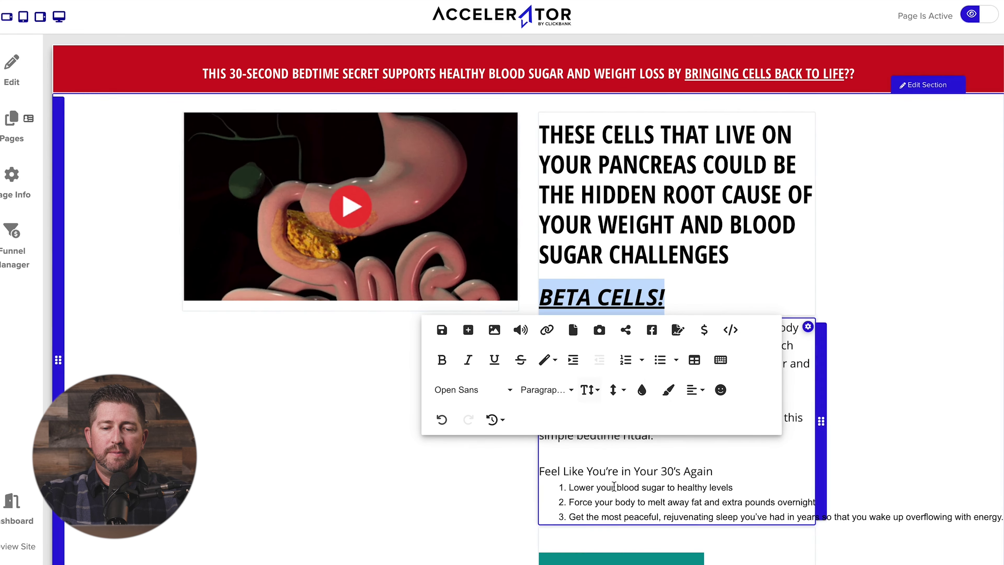
pyautogui.click(669, 254)
pyautogui.click(449, 382)
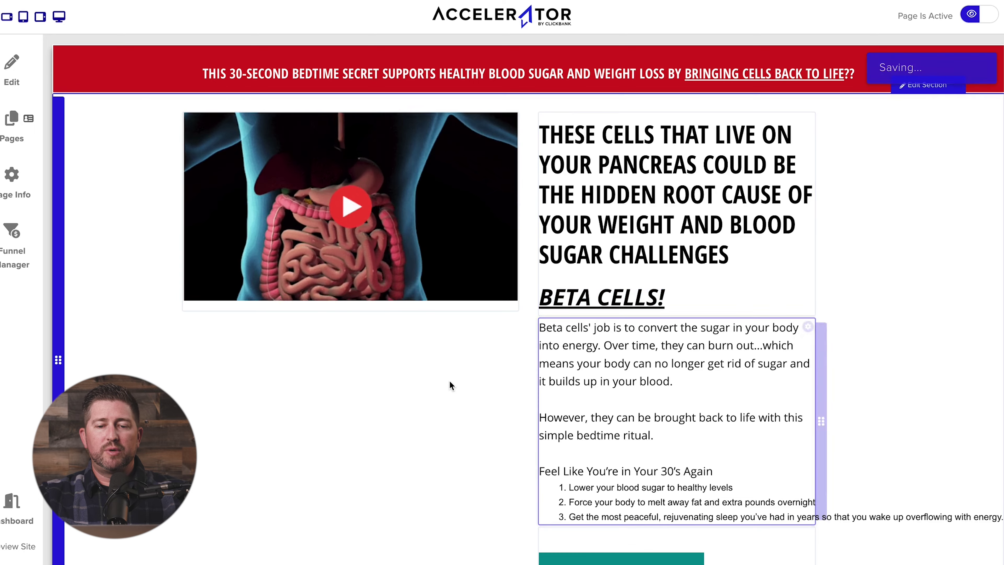
# Change the text color of the "BETA CELLS!" line to dark red.
pyautogui.scroll(-1, 450, 382)
pyautogui.click(667, 269)
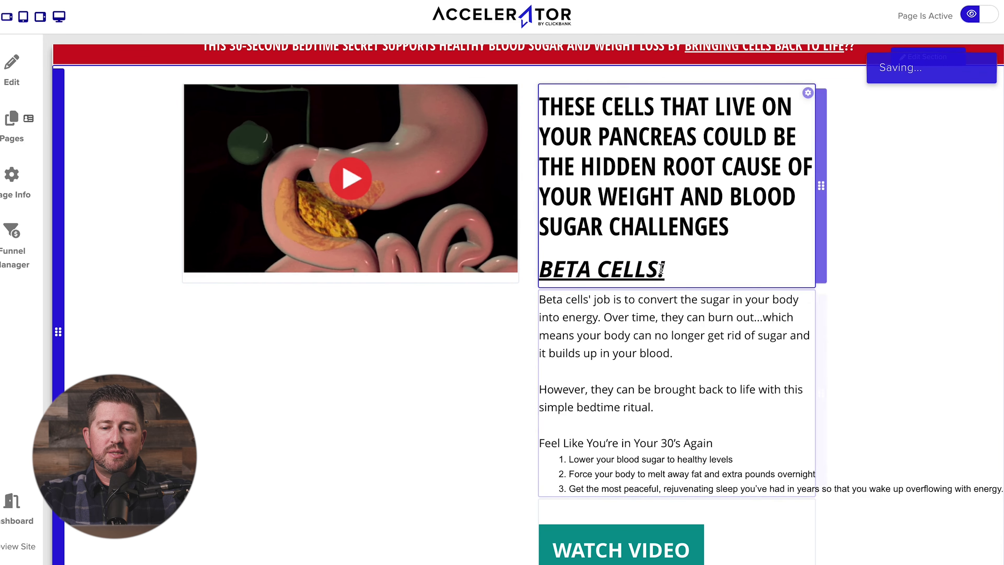
pyautogui.moveTo(667, 269); pyautogui.dragTo(539, 269)
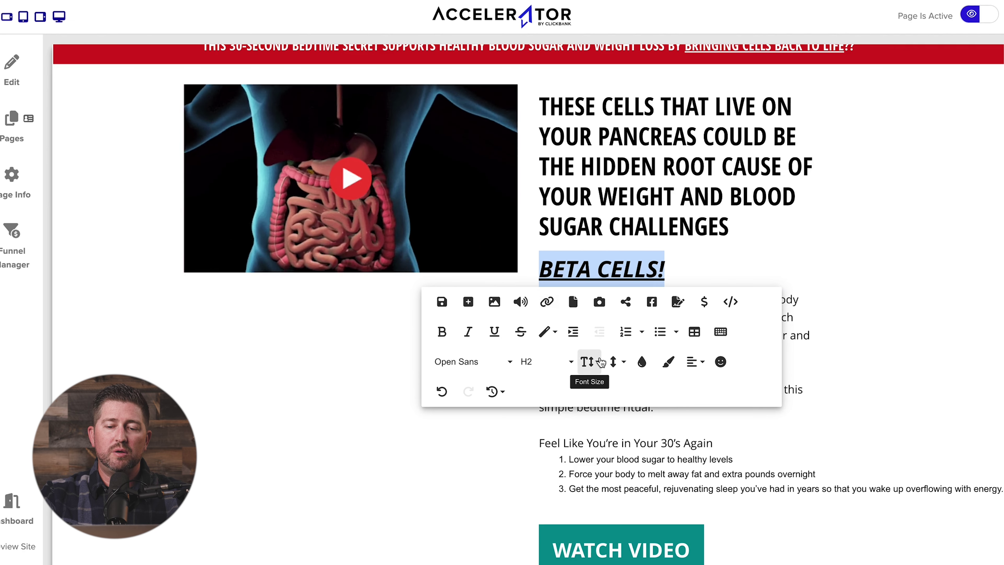
pyautogui.click(641, 362)
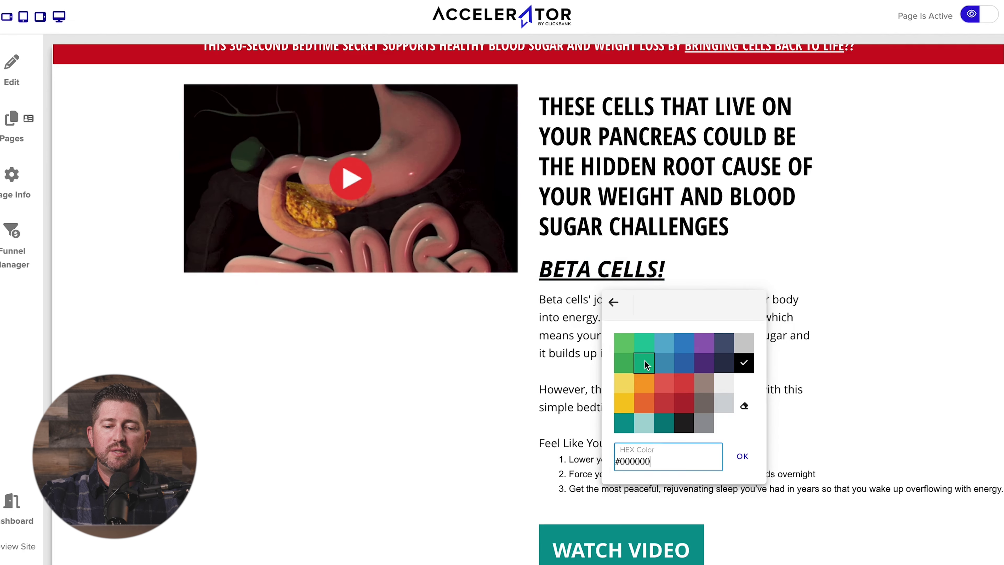
pyautogui.click(683, 405)
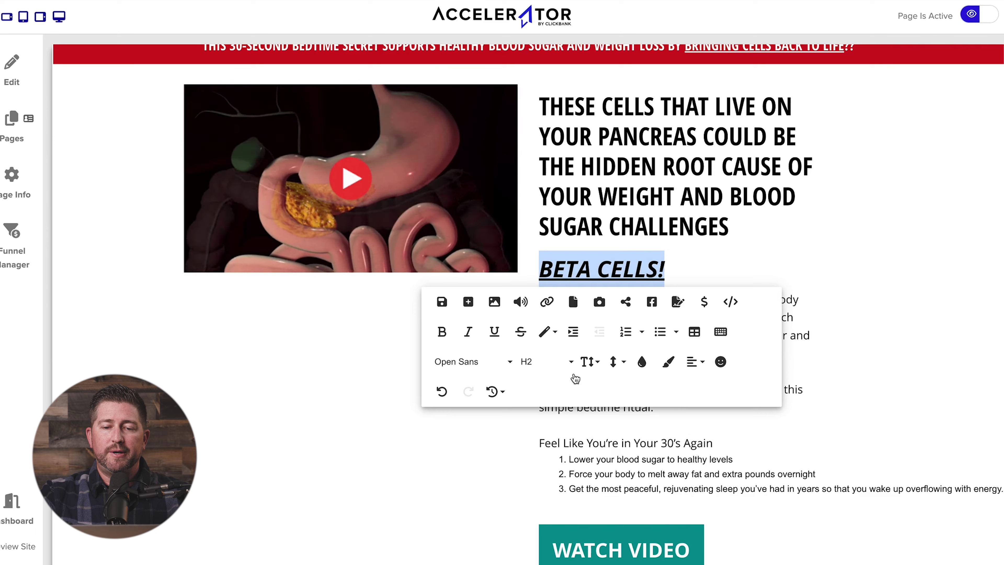
pyautogui.click(444, 478)
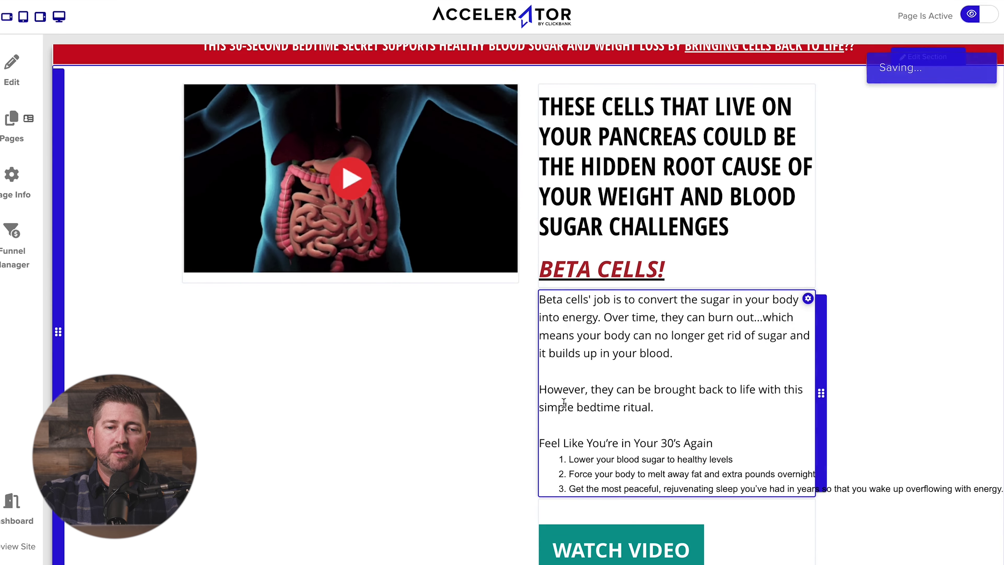
# Delete "which means your body can no longer get rid of sugar and it builds up in your blood." from the first body paragraph.
pyautogui.scroll(1, 628, 355)
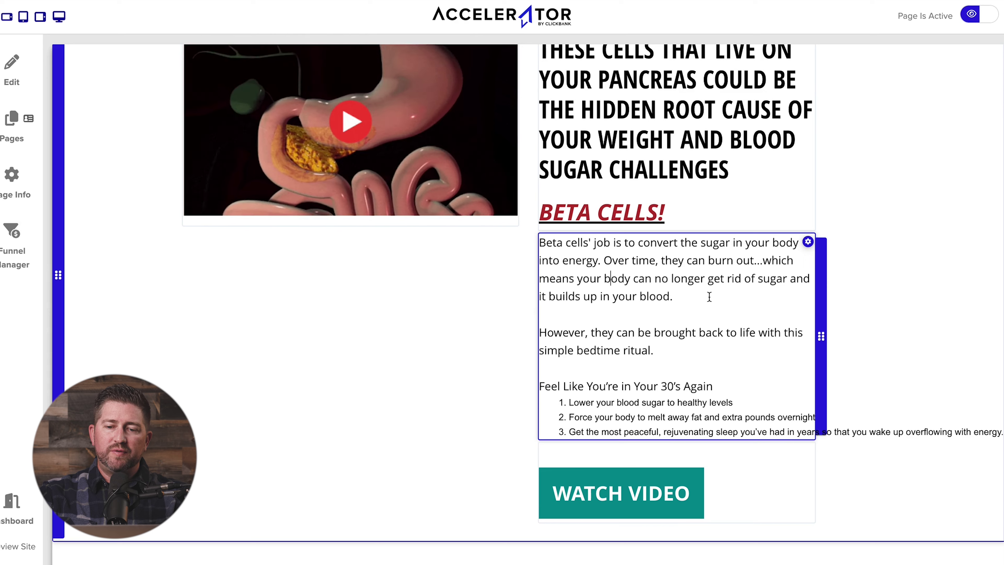
pyautogui.moveTo(709, 296); pyautogui.dragTo(766, 264)
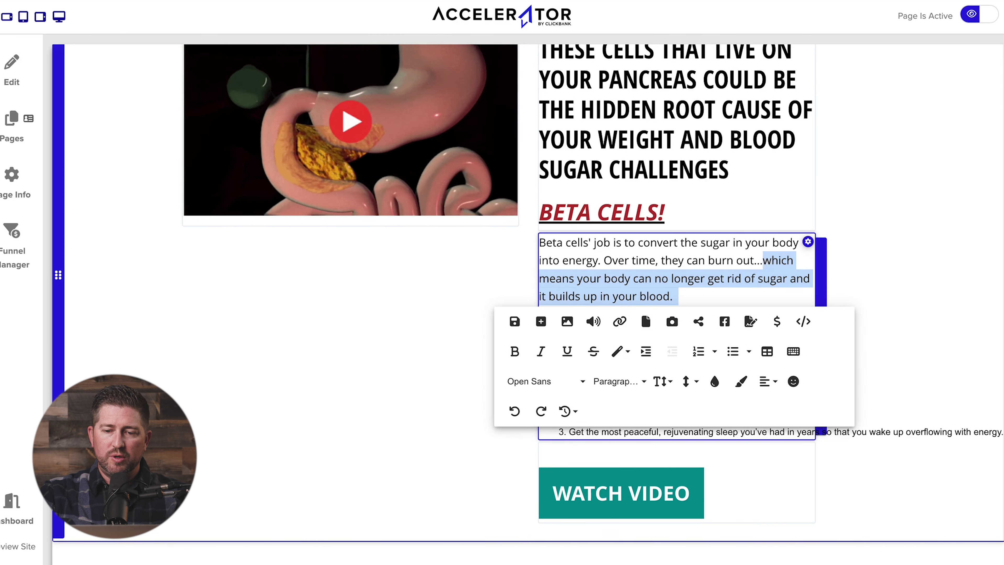
pyautogui.press('BackSpace')
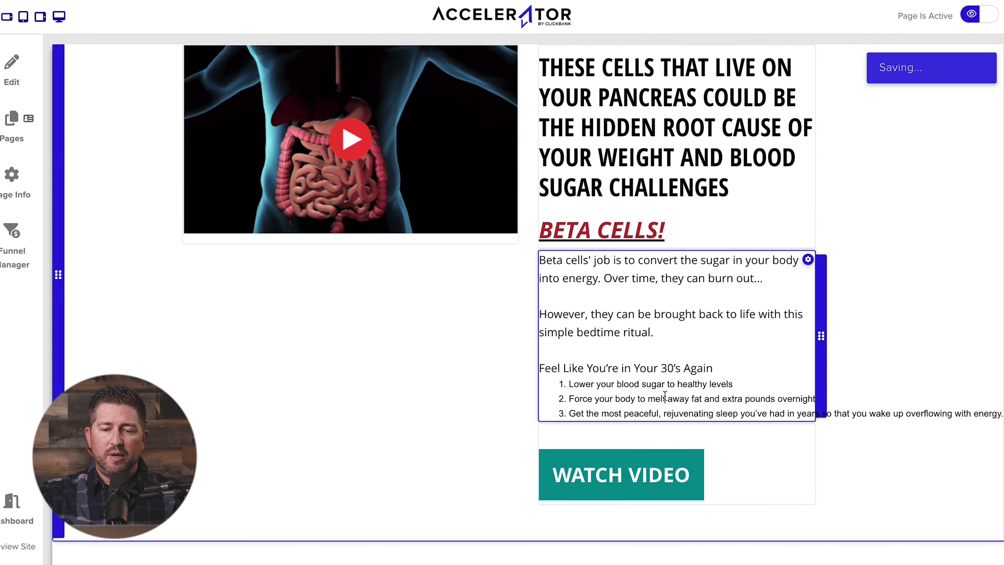
# Delete "so that you wake up overflowing with energy." from the end of the third numbered list item.
pyautogui.click(724, 367)
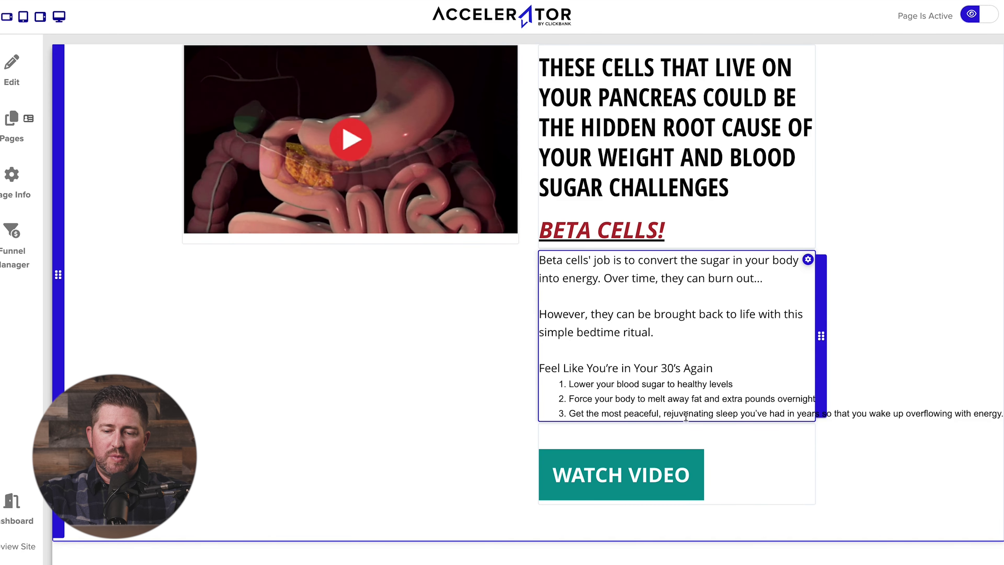
pyautogui.click(795, 413)
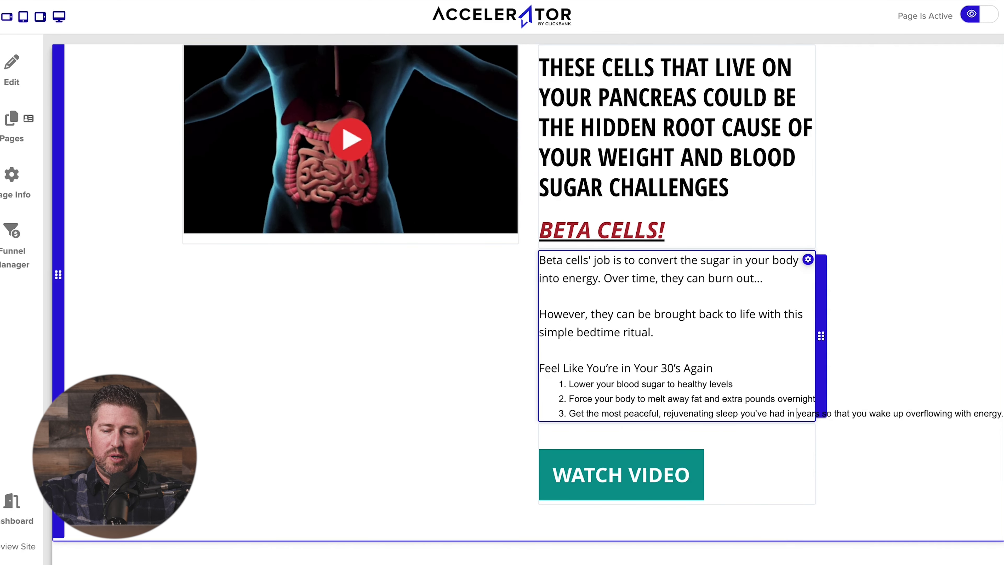
pyautogui.moveTo(818, 414); pyautogui.dragTo(1002, 413)
pyautogui.press('BackSpace')
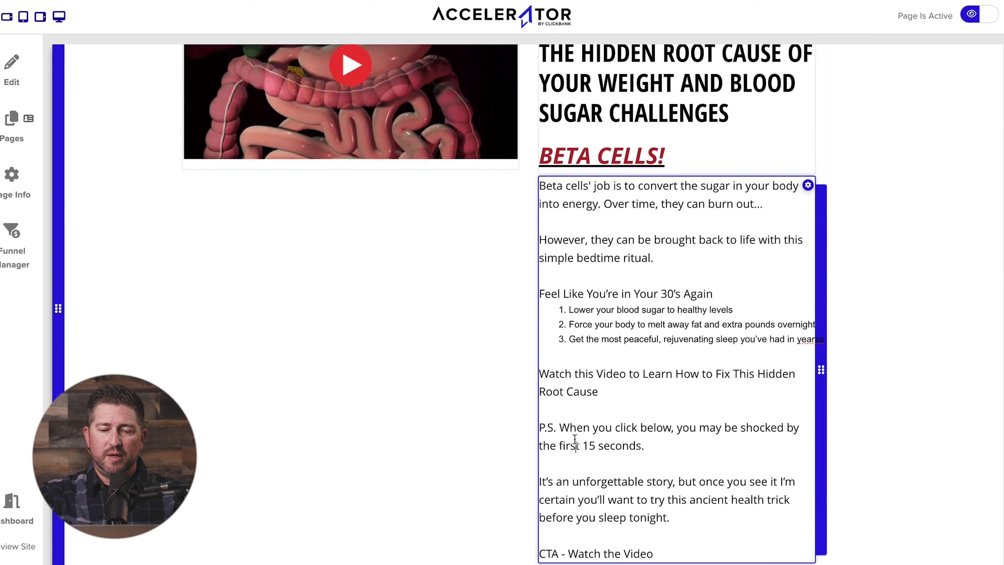
# Reduce the font size of the P.S. text, from "When you click below" through "before you sleep tonight.".
pyautogui.moveTo(540, 429); pyautogui.dragTo(678, 509)
pyautogui.scroll(-2, 688, 498)
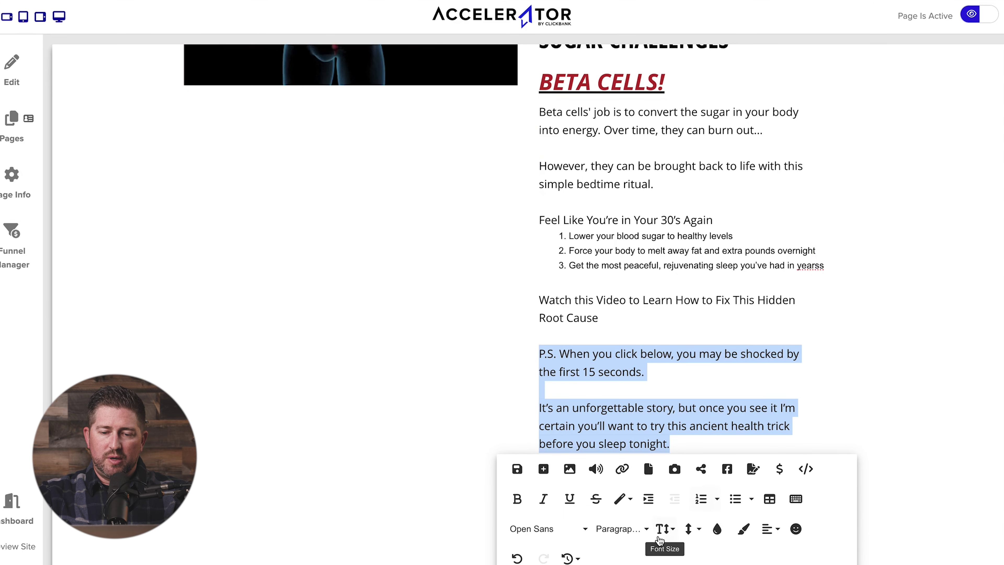
pyautogui.click(664, 530)
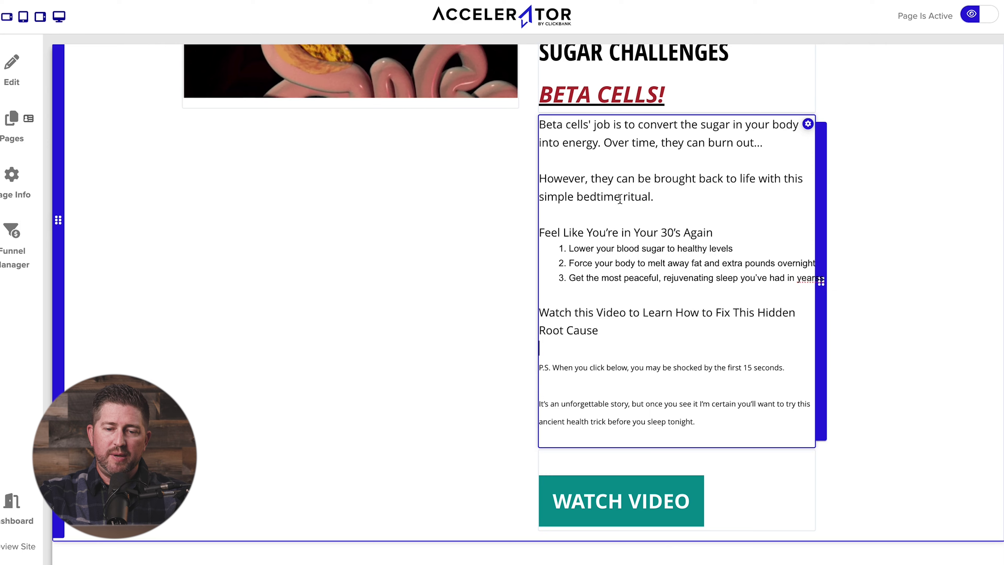
# Remove the blank line between the first P.S. sentence and the "It's an unforgettable story" paragraph.
pyautogui.scroll(1, 620, 199)
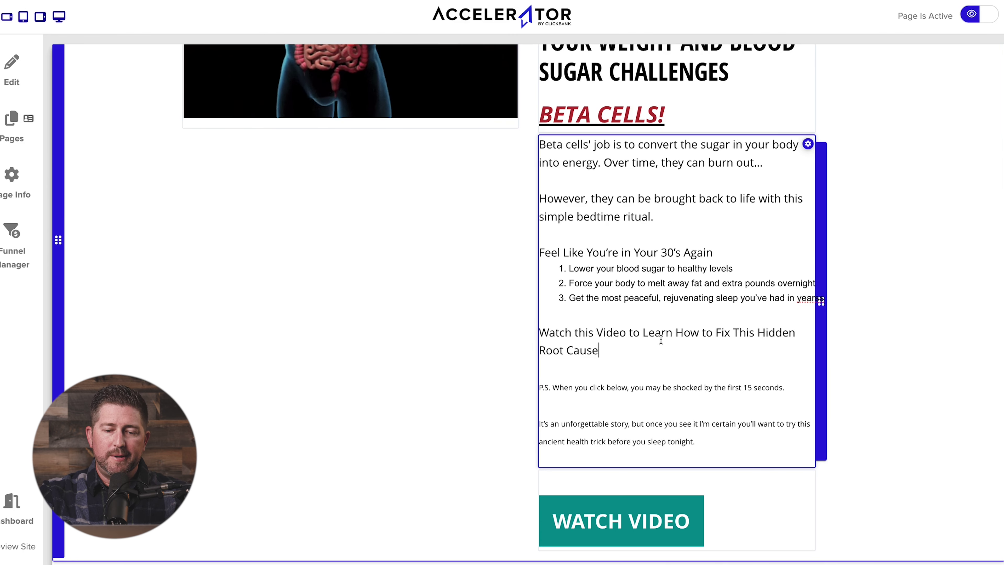
pyautogui.click(661, 348)
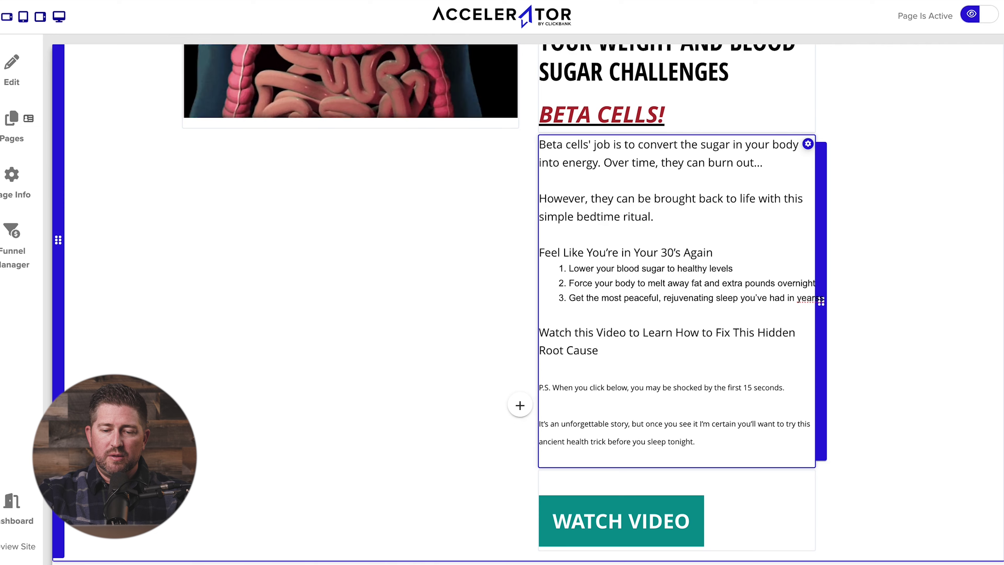
pyautogui.press('BackSpace')
pyautogui.click(667, 423)
# Italicize the whole P.S. text, through "before you sleep tonight.", and delete the empty line beneath it.
pyautogui.moveTo(704, 423); pyautogui.dragTo(539, 391)
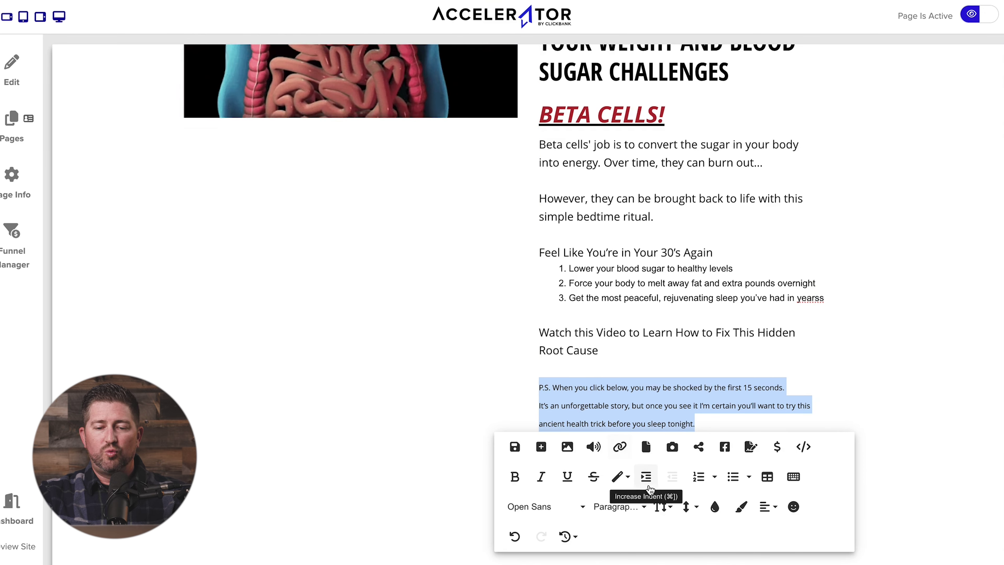
pyautogui.click(541, 477)
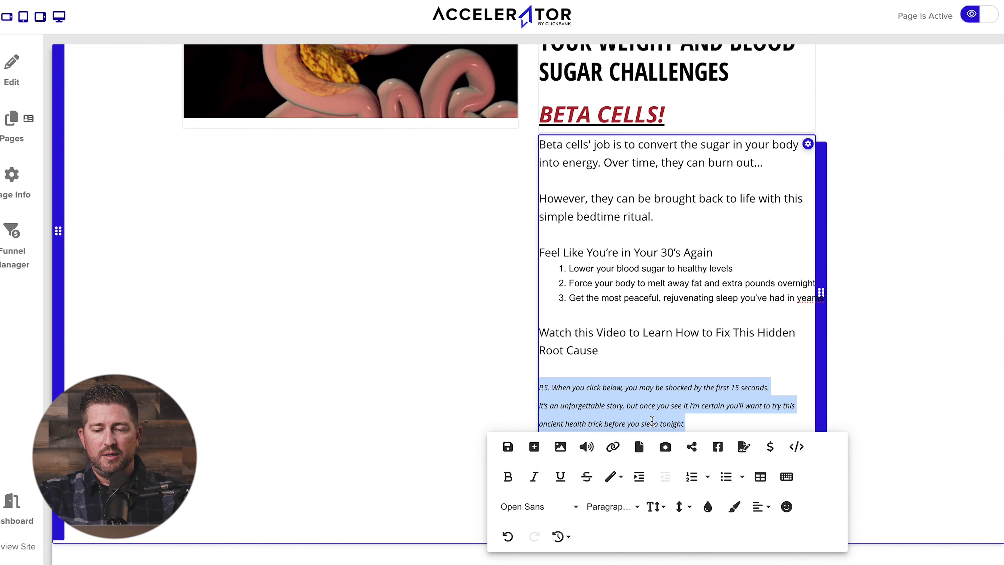
pyautogui.click(674, 407)
pyautogui.click(681, 436)
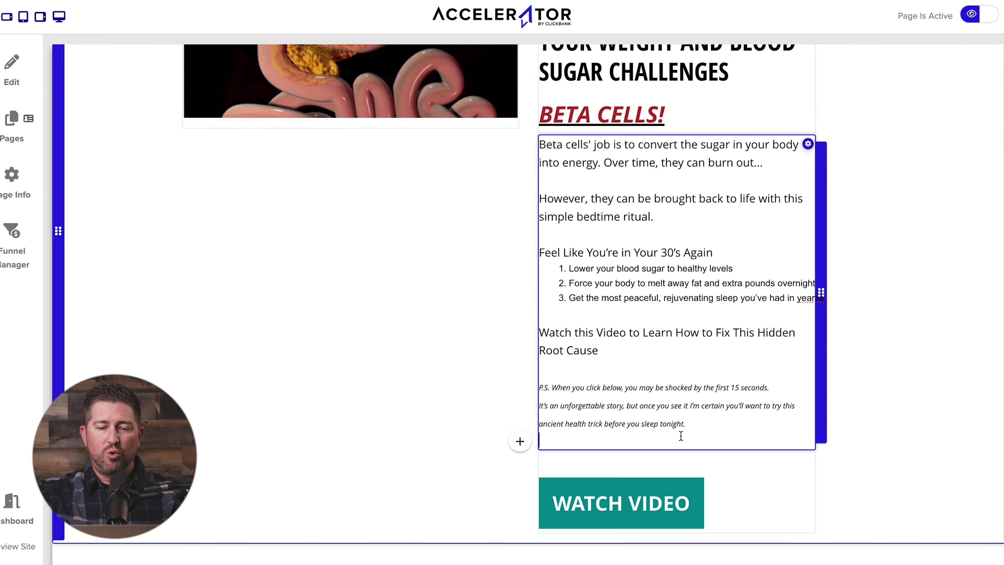
pyautogui.press('BackSpace')
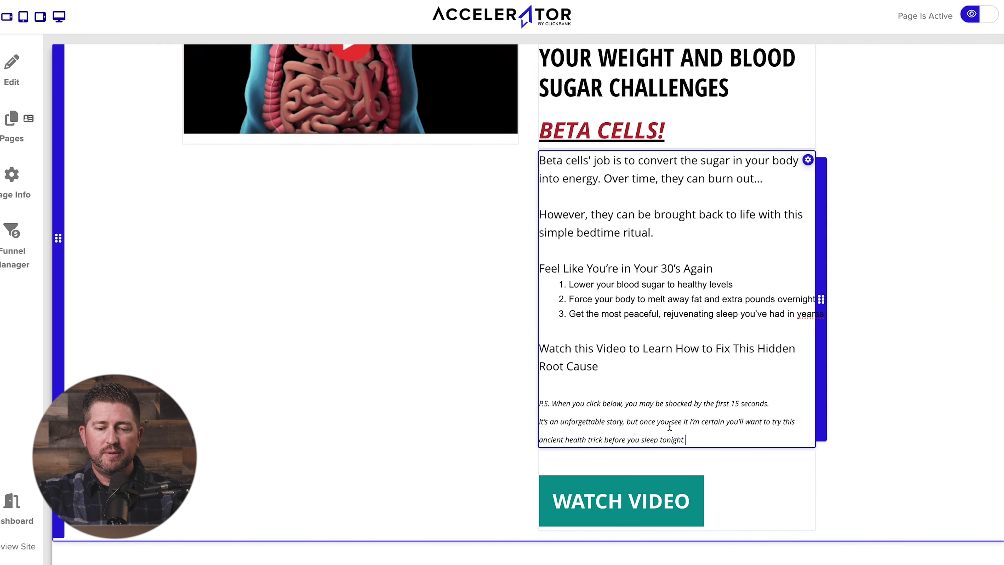
# Make the whole P.S. text bold, from "P.S. When you click below" through "before you sleep tonight.".
pyautogui.moveTo(685, 440); pyautogui.dragTo(539, 405)
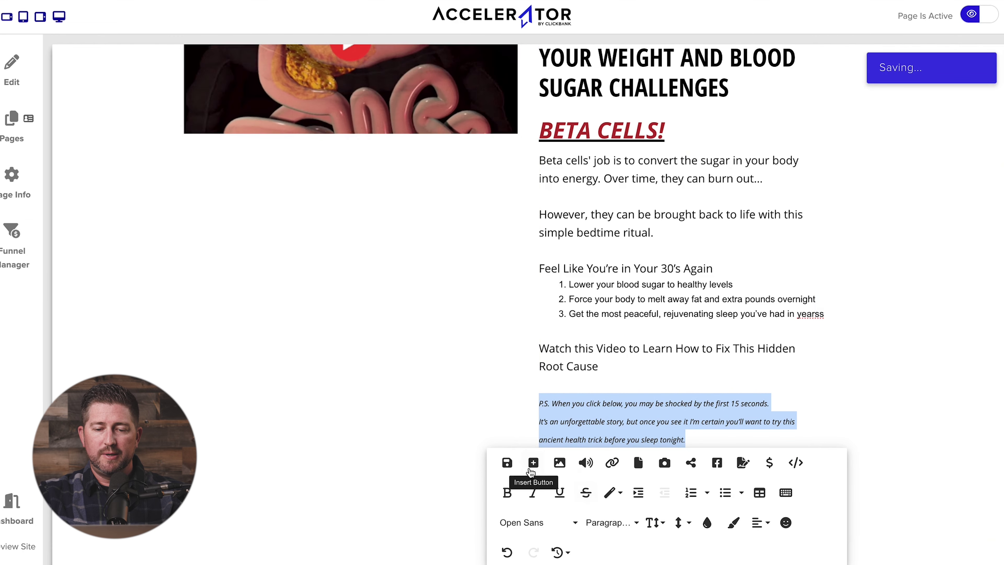
pyautogui.click(507, 492)
pyautogui.click(584, 434)
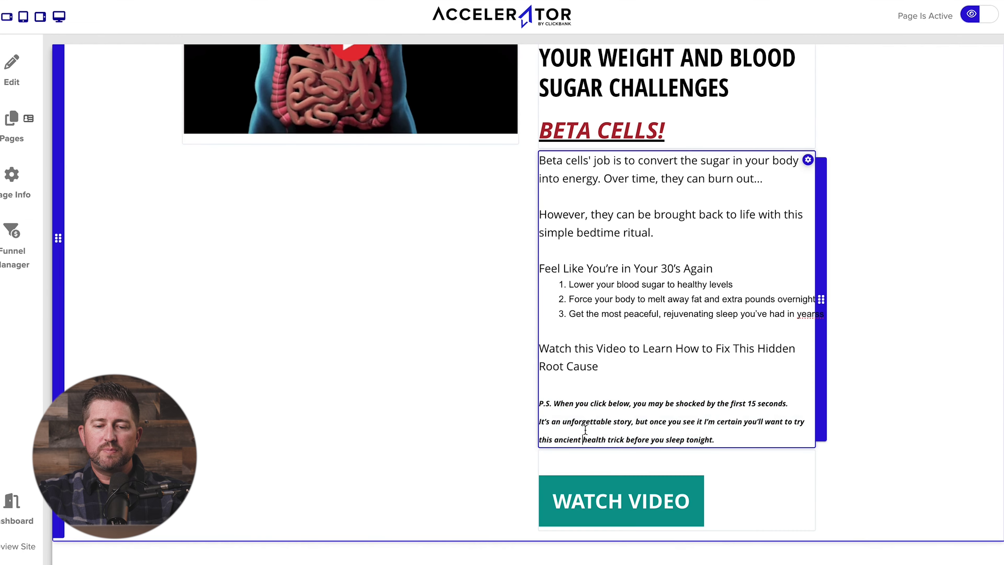
# Set the line height of the whole P.S. text to Single.
pyautogui.moveTo(722, 439); pyautogui.dragTo(532, 407)
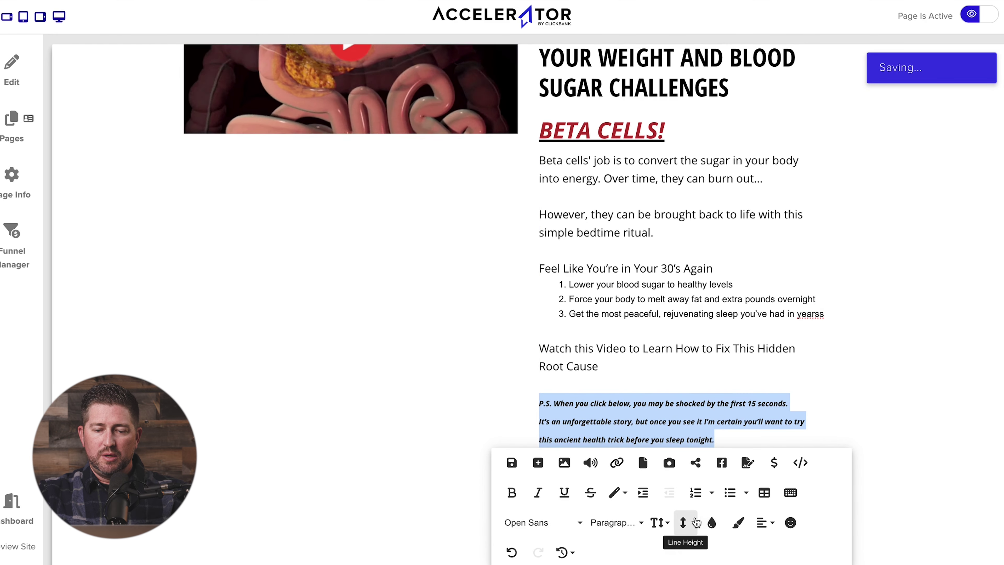
pyautogui.click(684, 523)
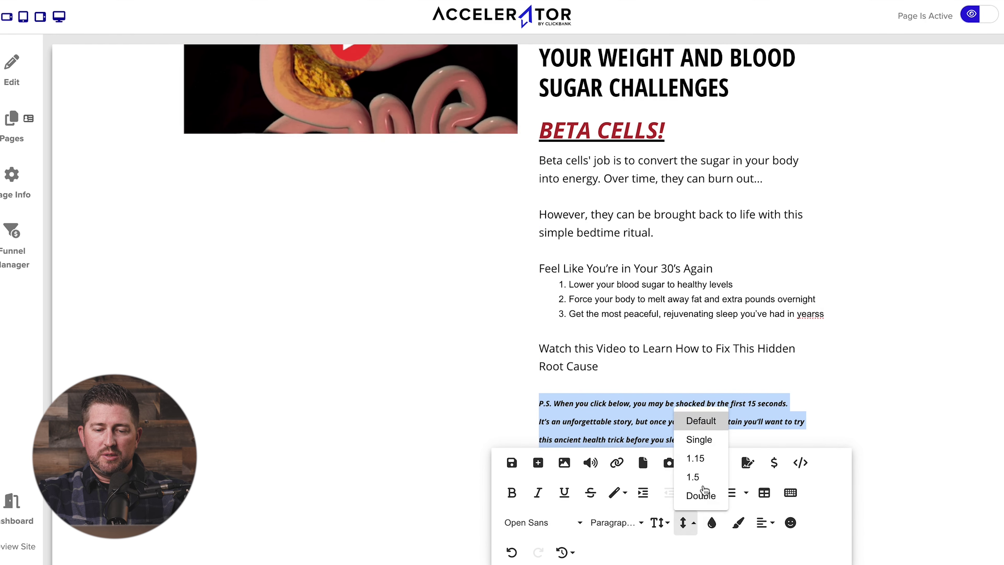
pyautogui.click(700, 440)
pyautogui.click(638, 385)
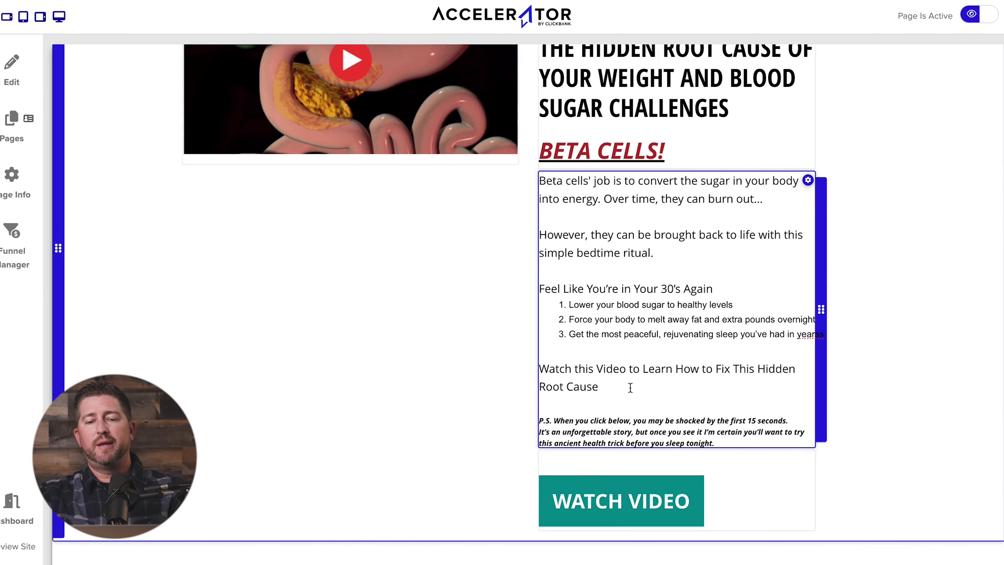
# Review the page's headline, video, body copy, numbered list and P.S. text for overall layout and length.
pyautogui.click(597, 357)
pyautogui.scroll(3, 597, 357)
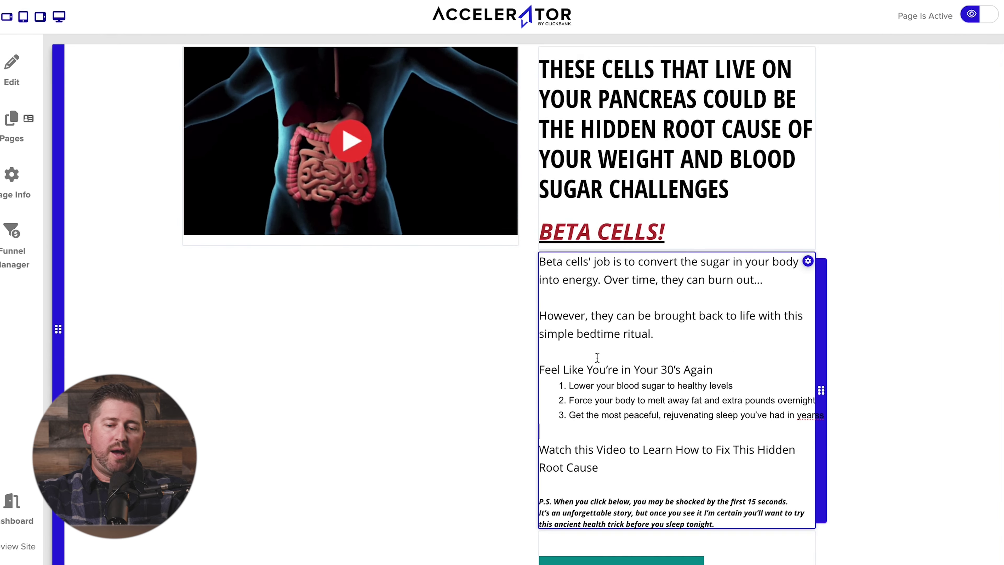
pyautogui.scroll(-2, 448, 368)
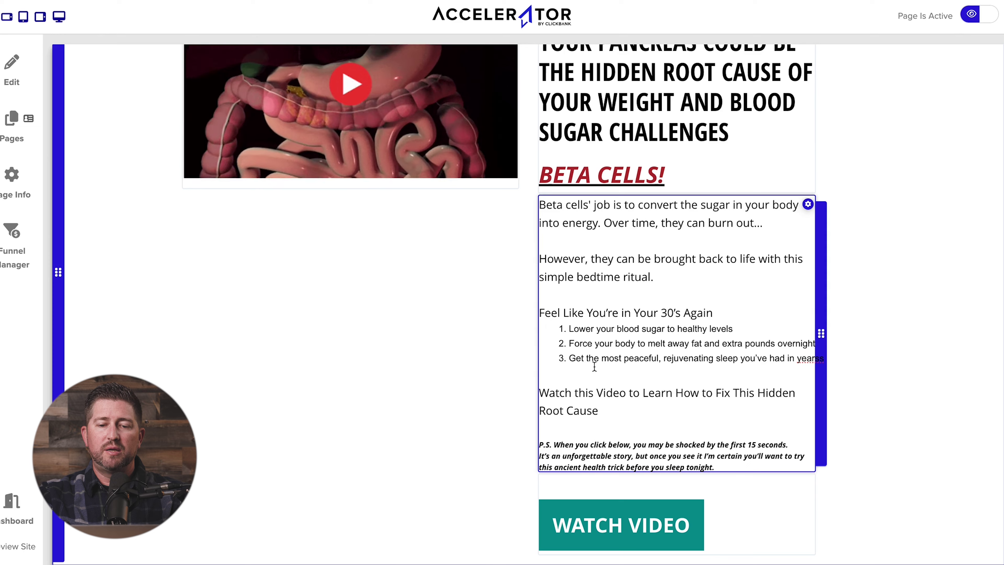
pyautogui.moveTo(594, 370); pyautogui.dragTo(538, 318)
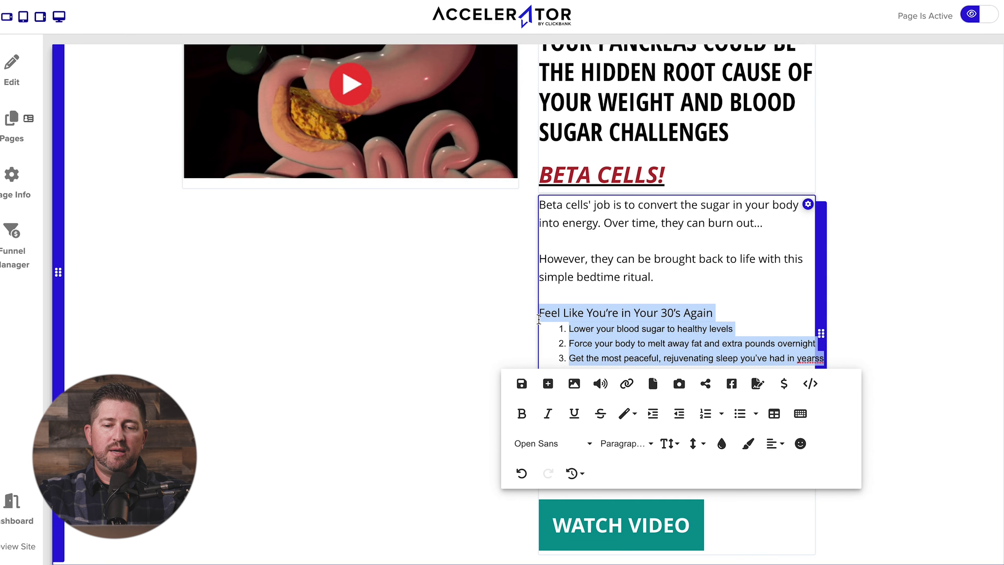
pyautogui.click(458, 320)
pyautogui.scroll(3, 457, 322)
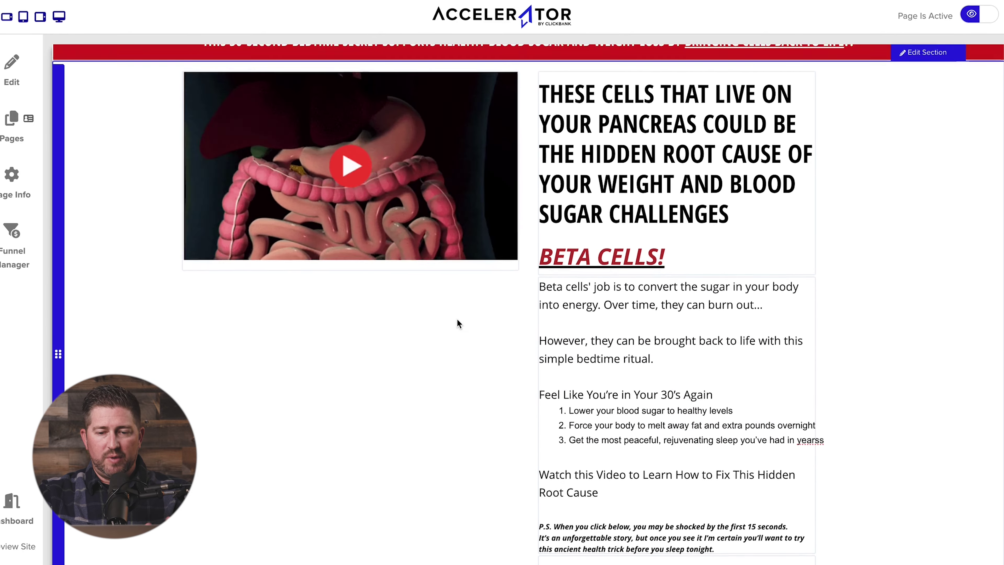
pyautogui.scroll(-2, 457, 320)
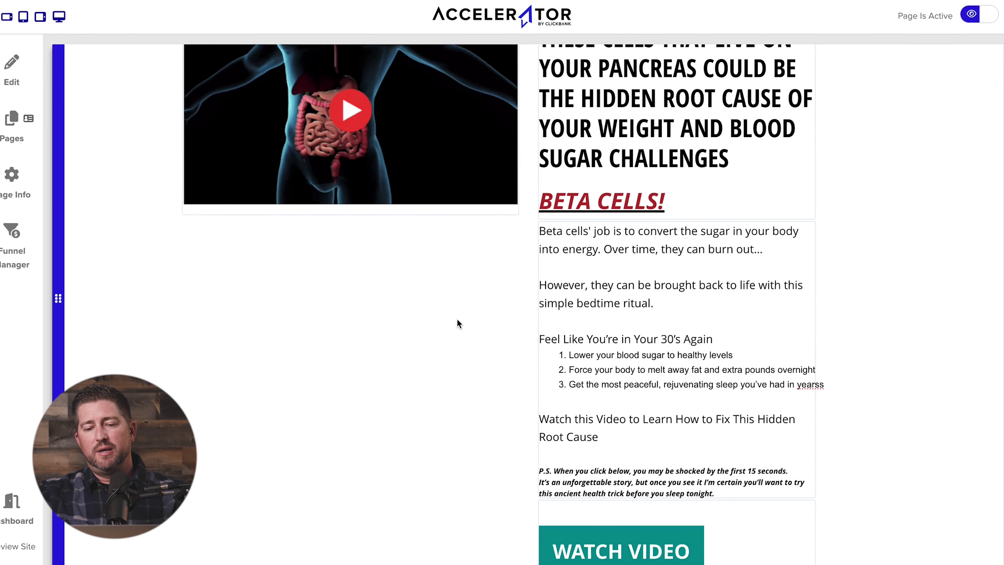
pyautogui.scroll(-1, 457, 320)
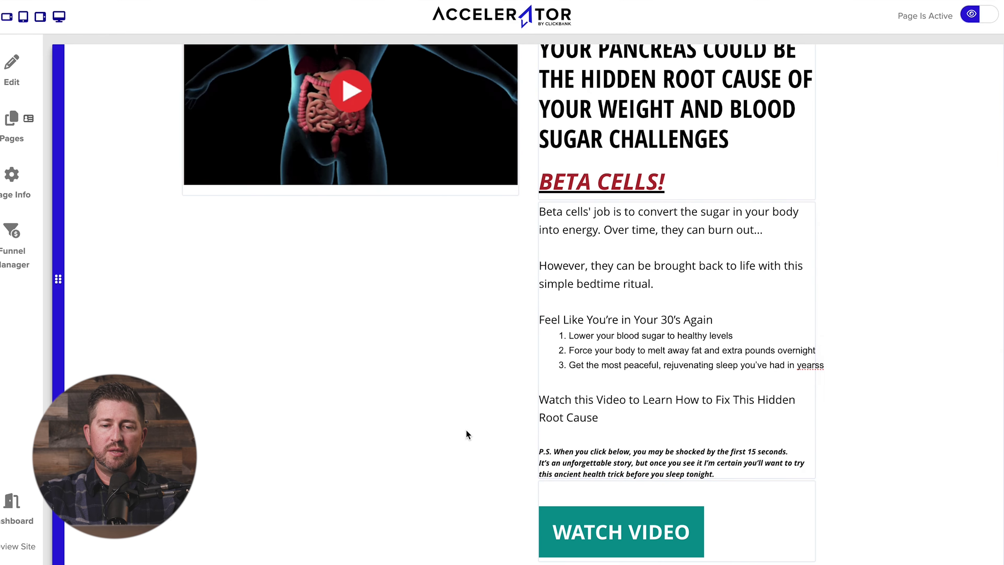
pyautogui.scroll(2, 467, 433)
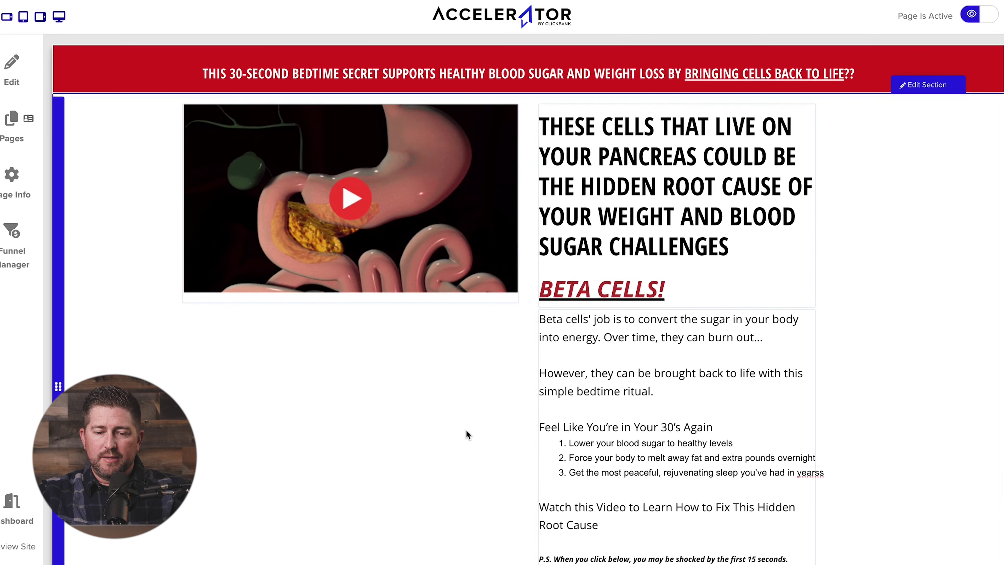
pyautogui.scroll(-2, 466, 433)
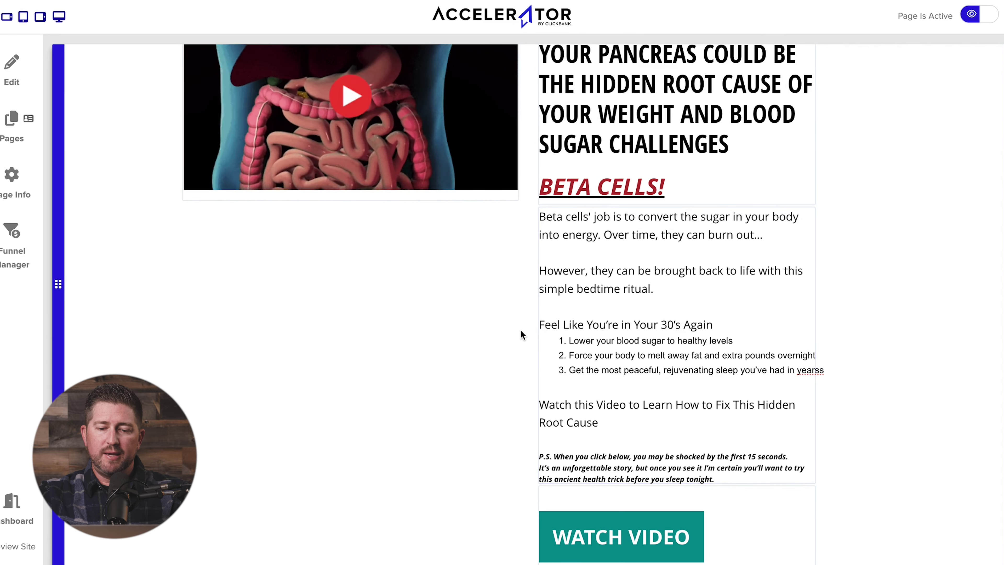
# Open the settings of the Watch Video button below the P.S. text and set its button style to Color: Red.
pyautogui.scroll(-1, 522, 334)
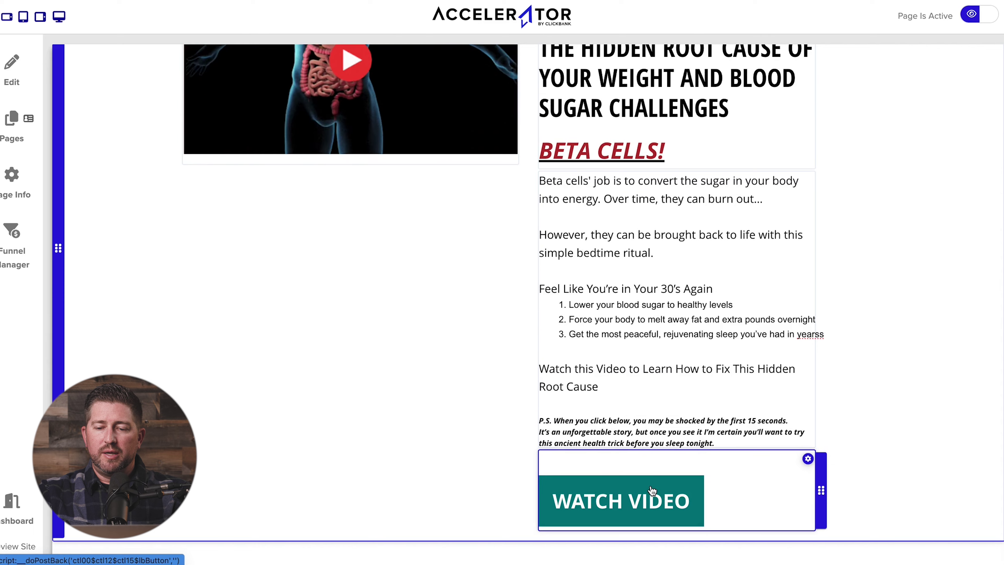
pyautogui.click(808, 459)
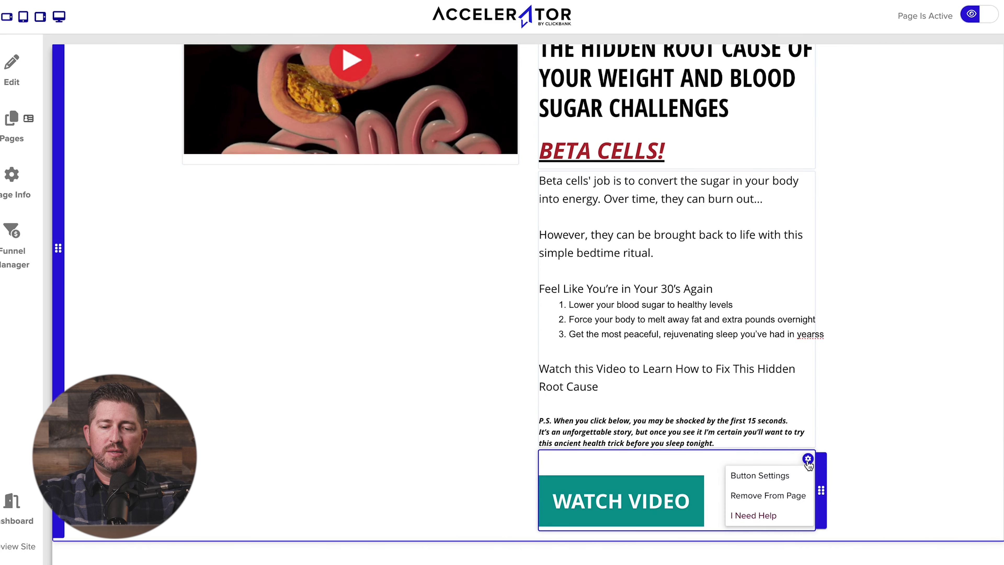
pyautogui.click(766, 476)
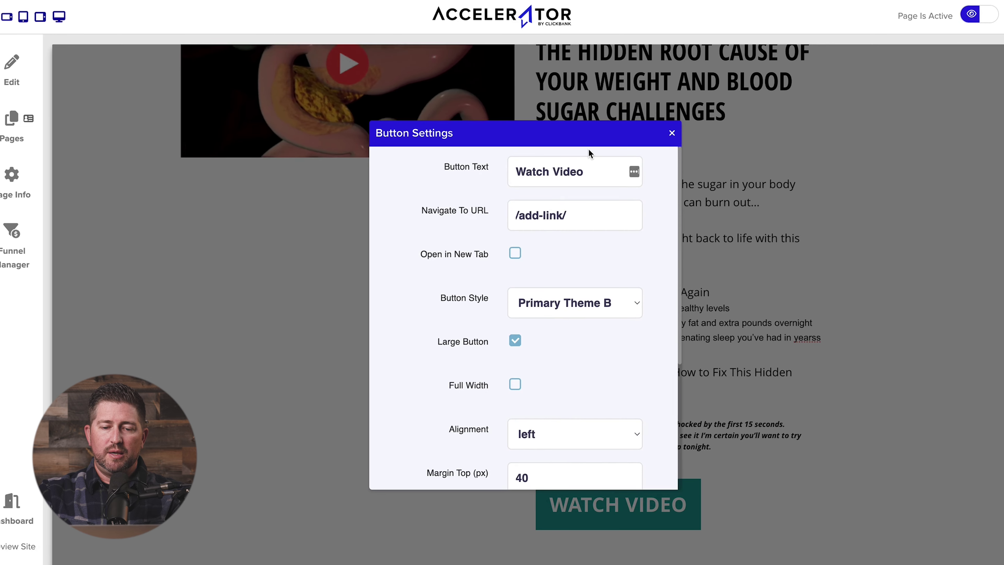
pyautogui.scroll(-5, 562, 198)
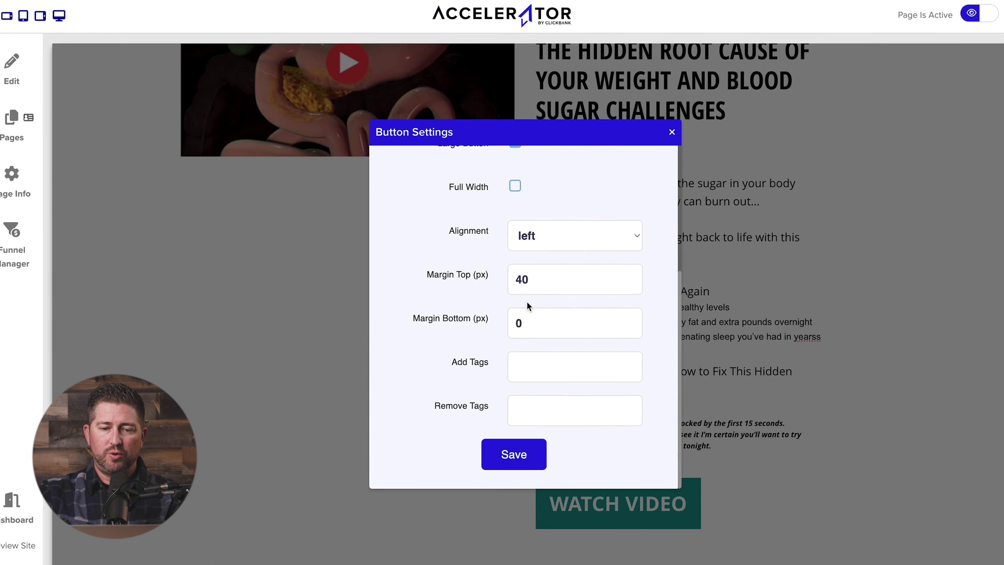
pyautogui.scroll(3, 527, 302)
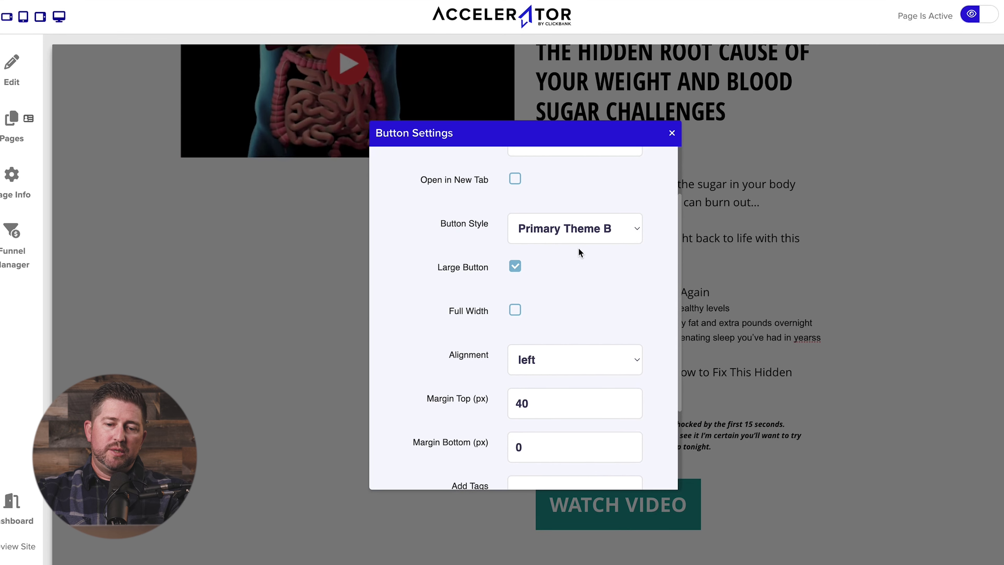
pyautogui.click(583, 232)
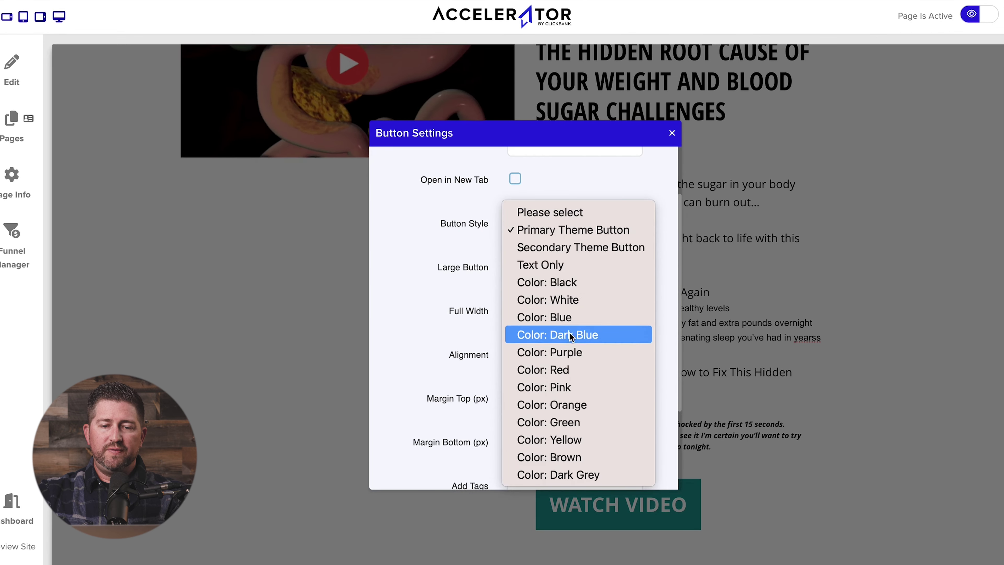
pyautogui.press('Escape')
pyautogui.click(601, 242)
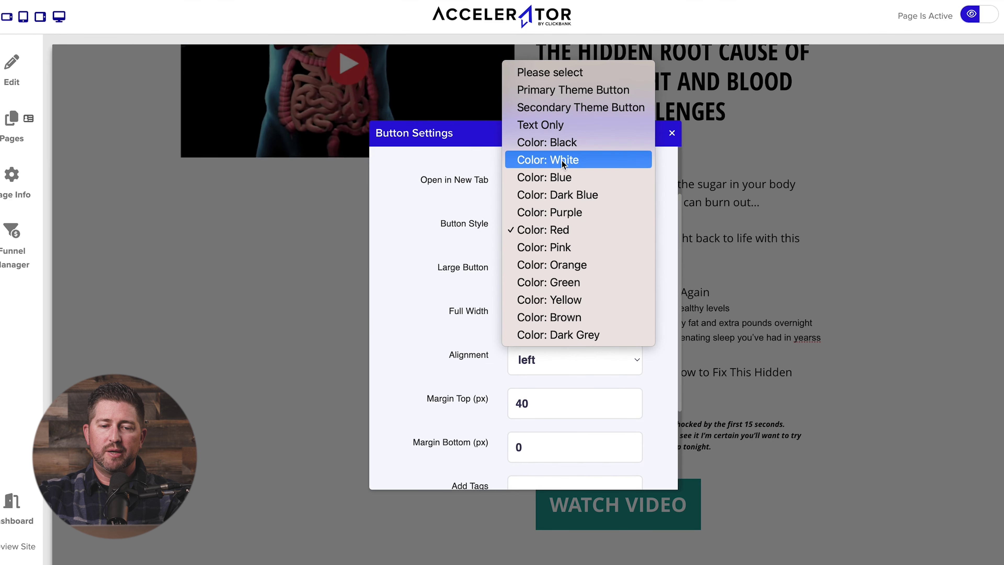
pyautogui.click(422, 200)
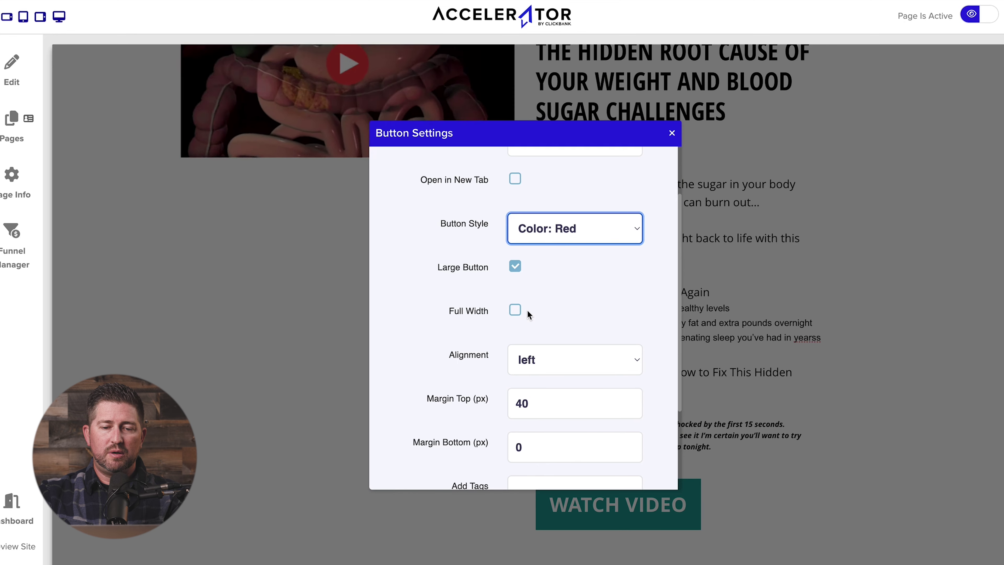
# Make the Watch Video button full width and set its top margin to 10 px.
pyautogui.scroll(-1, 528, 310)
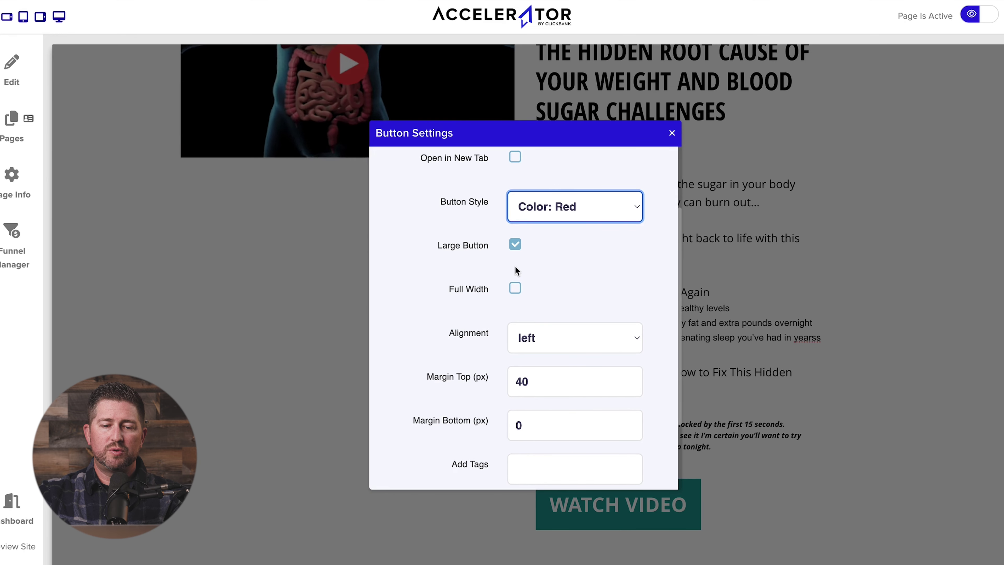
pyautogui.click(515, 290)
pyautogui.scroll(-1, 557, 317)
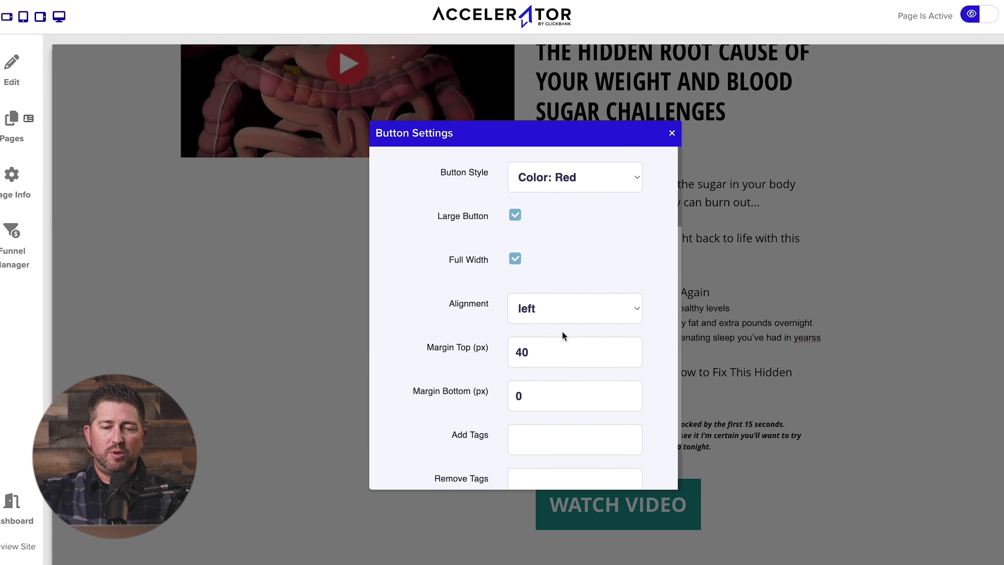
pyautogui.scroll(-2, 562, 336)
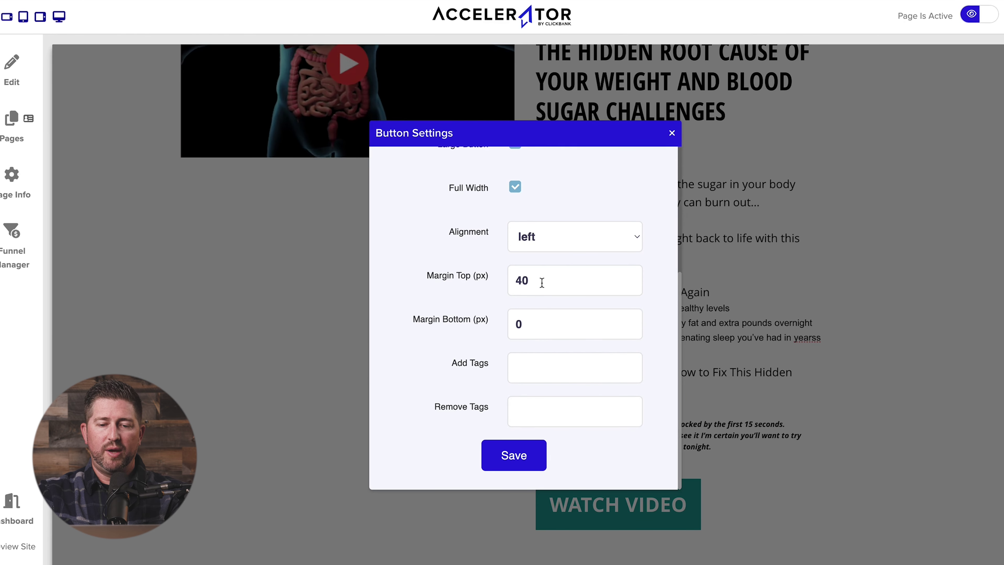
pyautogui.moveTo(540, 281); pyautogui.dragTo(513, 281)
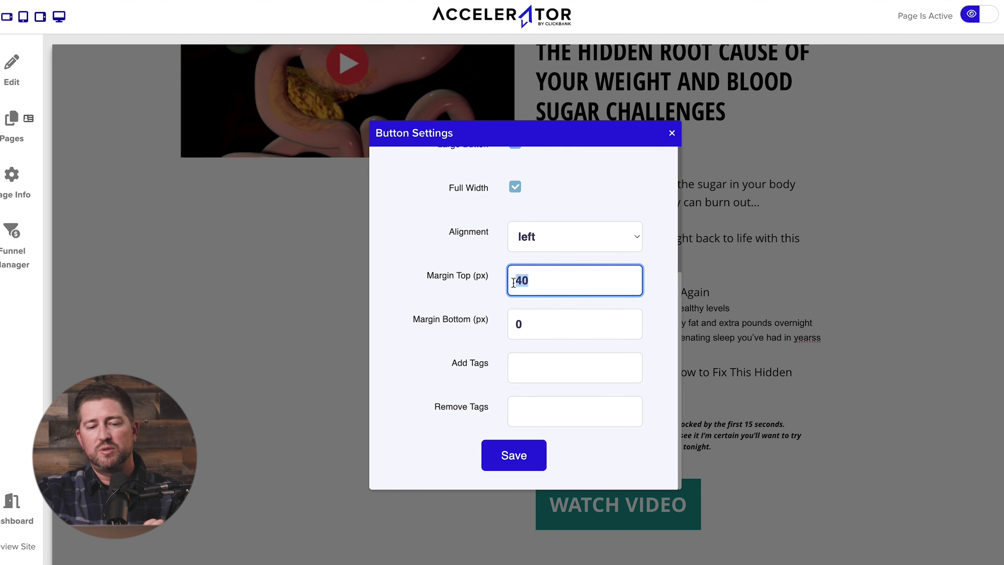
pyautogui.write('10')
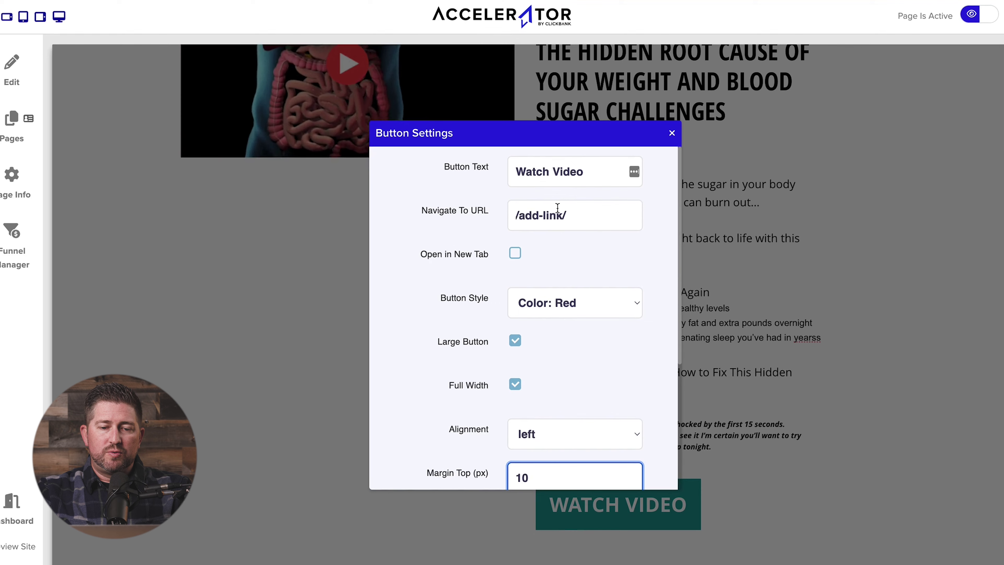
# Replace the Watch Video button's "/add-link/" destination URL with the copied GlucoTrust link ending in "=glucotrust&pid=11".
pyautogui.click(565, 214)
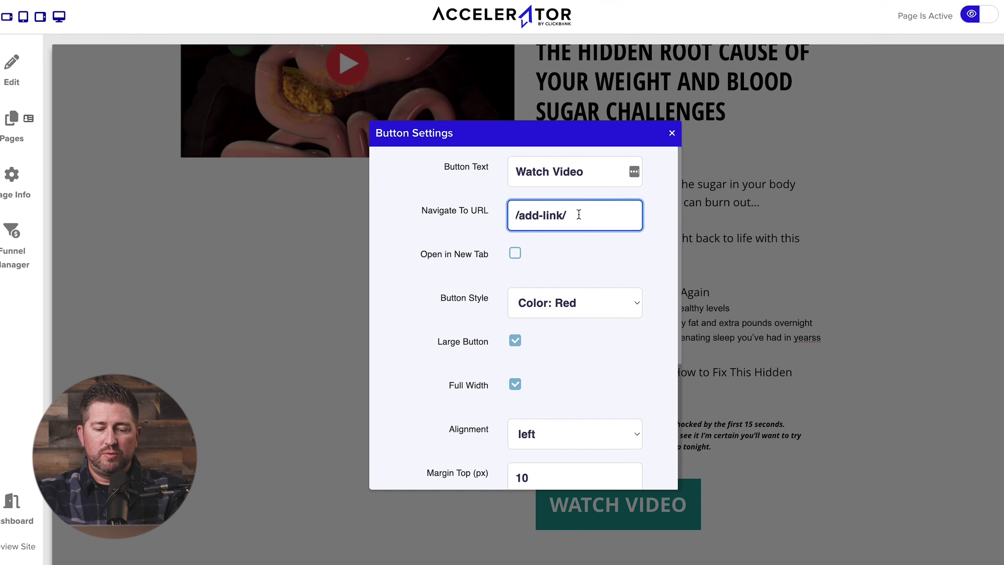
pyautogui.press('BackSpace')
pyautogui.hotkey('ctrl', 'v')
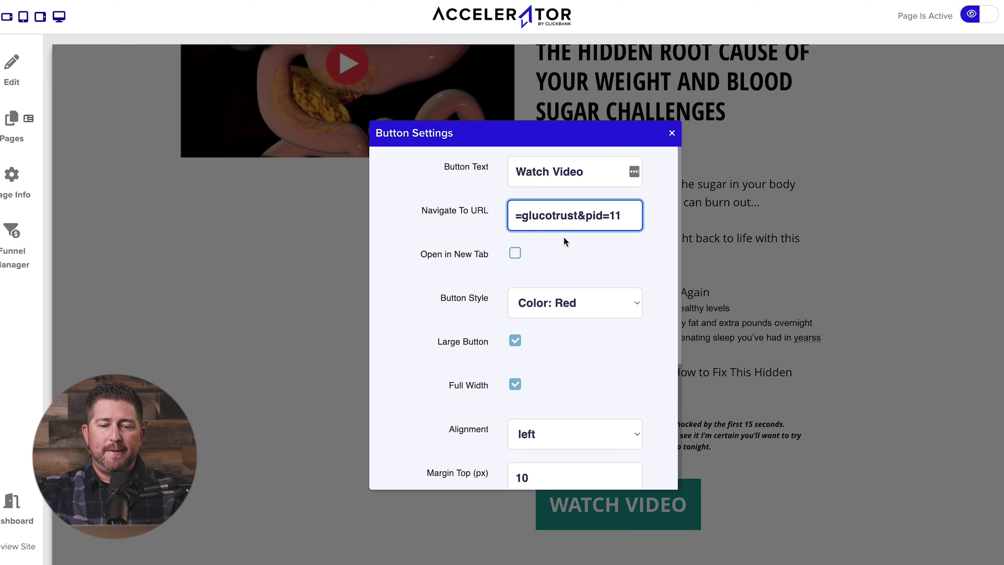
pyautogui.click(561, 254)
pyautogui.scroll(-5, 561, 254)
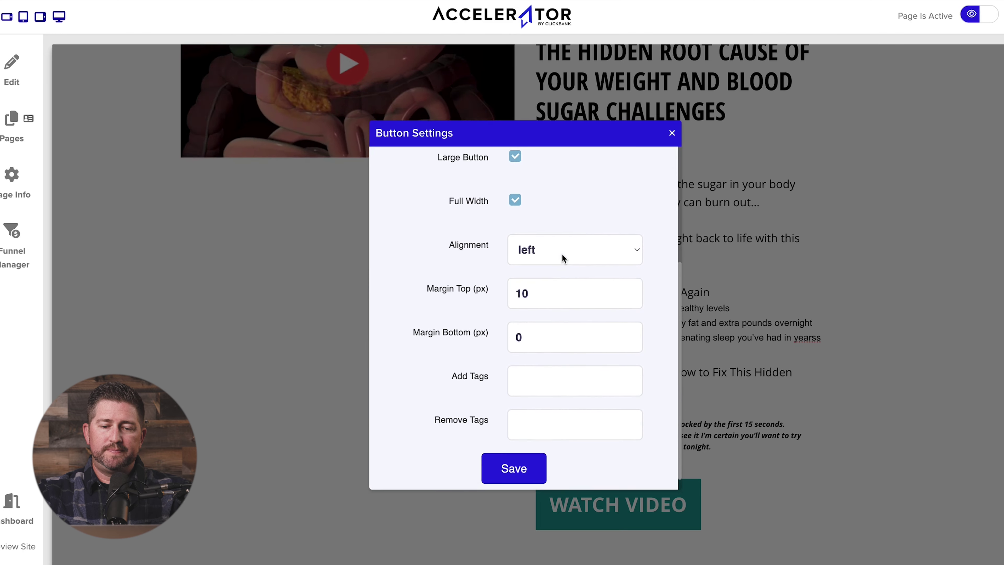
# Save the Watch Video button's settings and close the settings window.
pyautogui.click(512, 455)
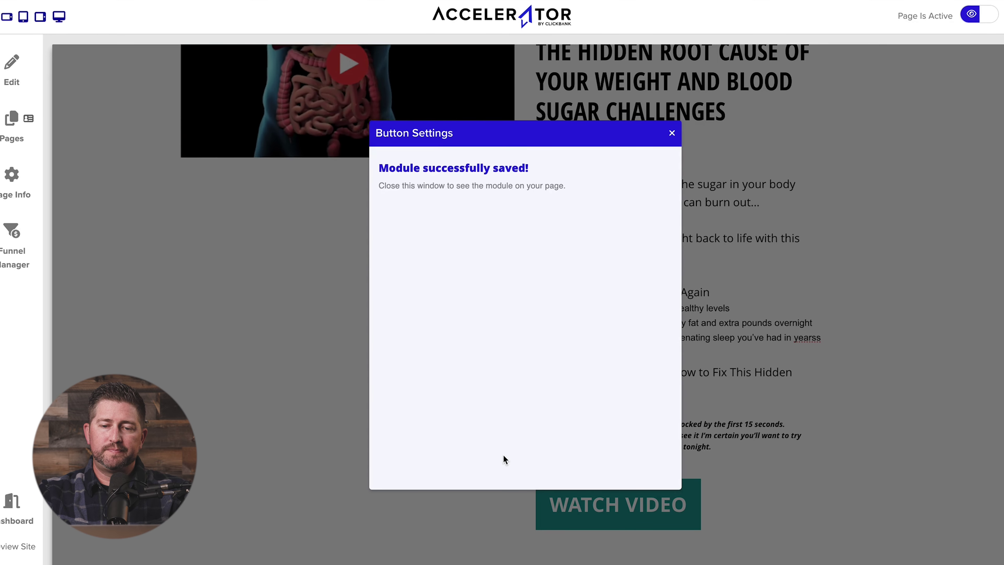
pyautogui.click(671, 135)
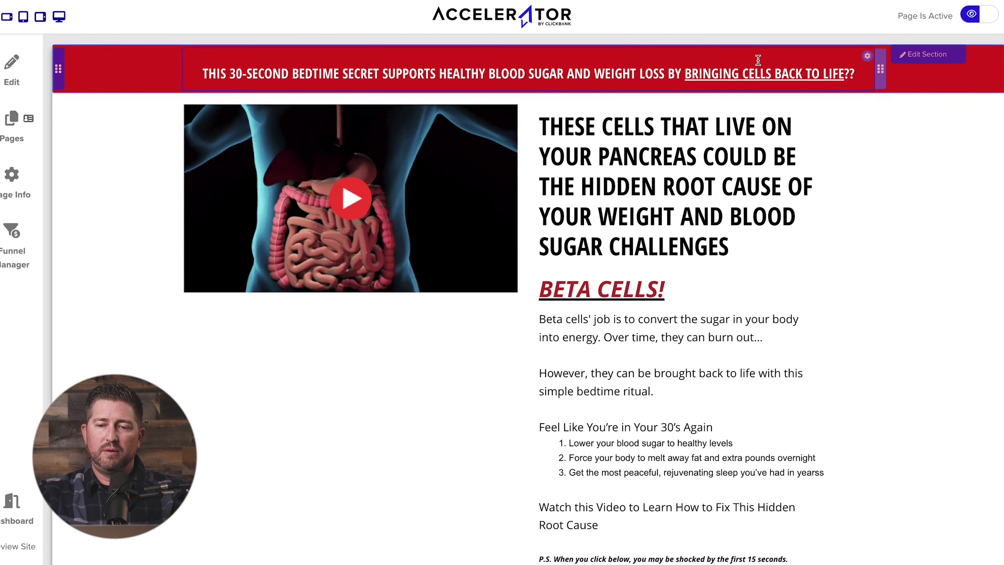
# Set the custom background color of the page's top headline banner section to the brighter red #ea1b1b and save the section.
pyautogui.click(866, 55)
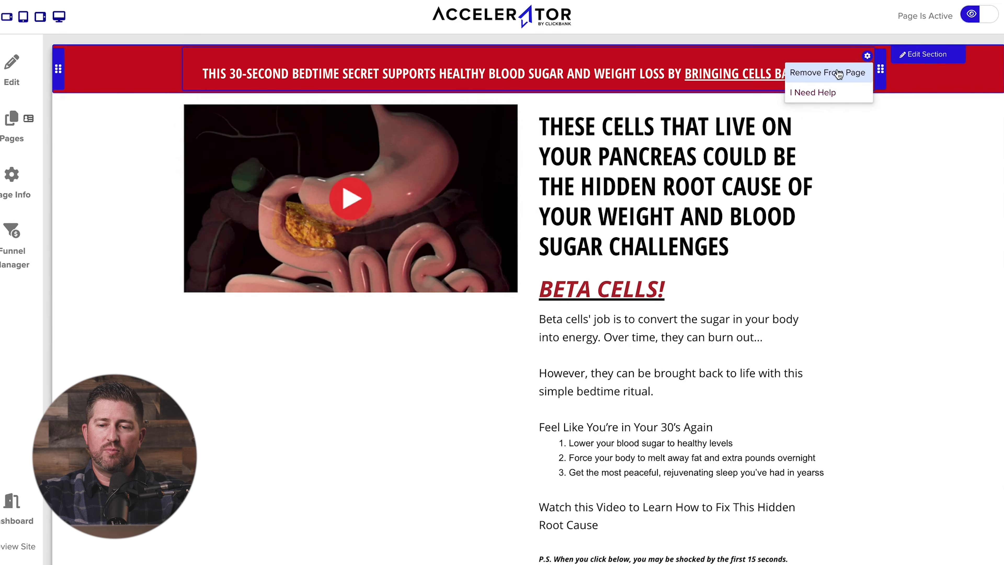
pyautogui.click(866, 56)
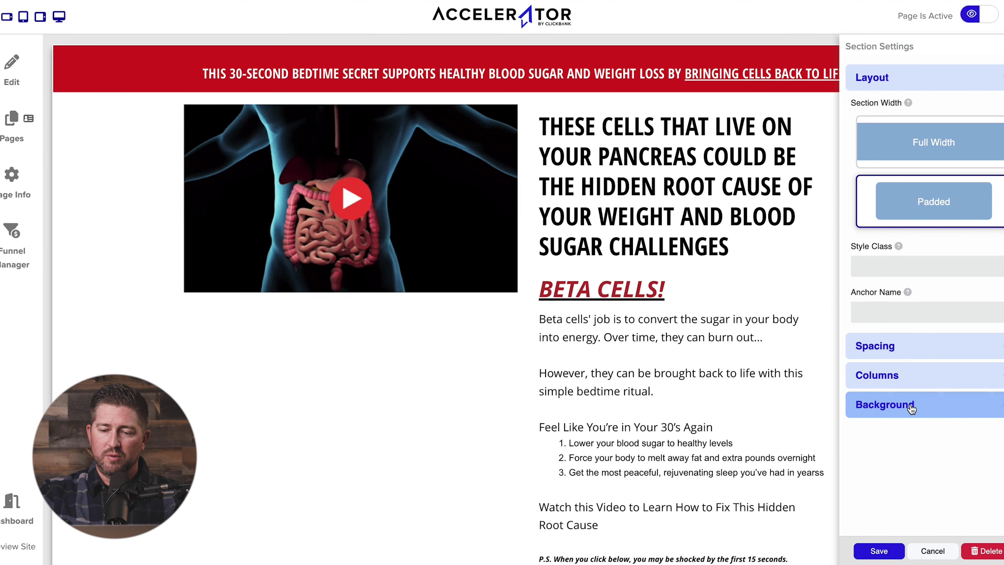
pyautogui.click(911, 408)
pyautogui.scroll(-1, 906, 482)
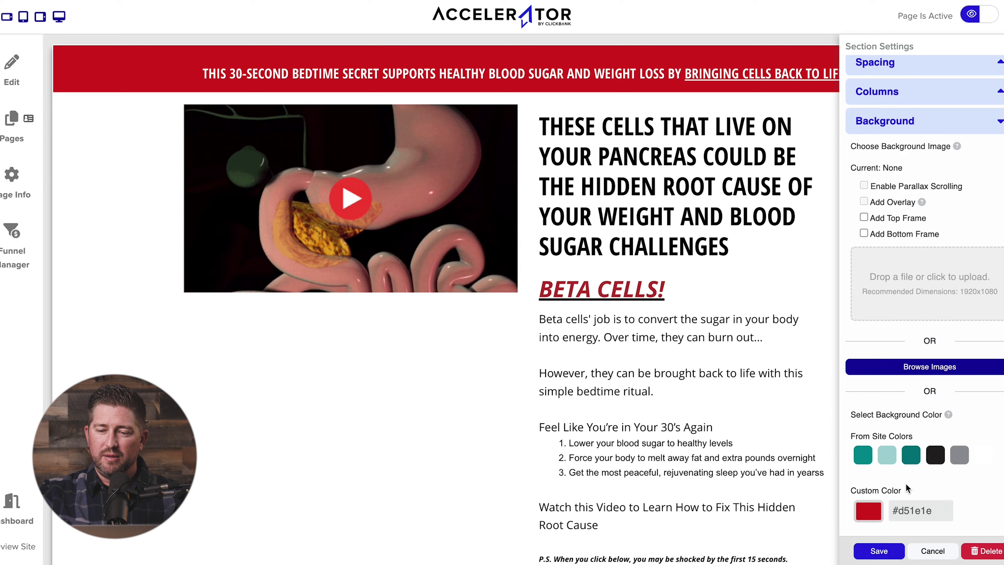
pyautogui.click(881, 512)
pyautogui.click(945, 367)
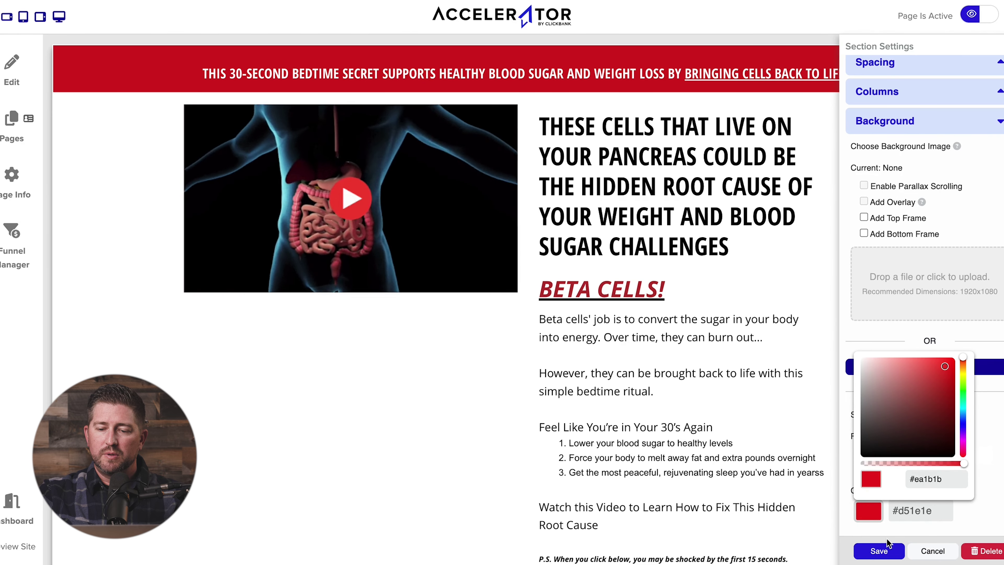
pyautogui.click(932, 519)
pyautogui.click(879, 551)
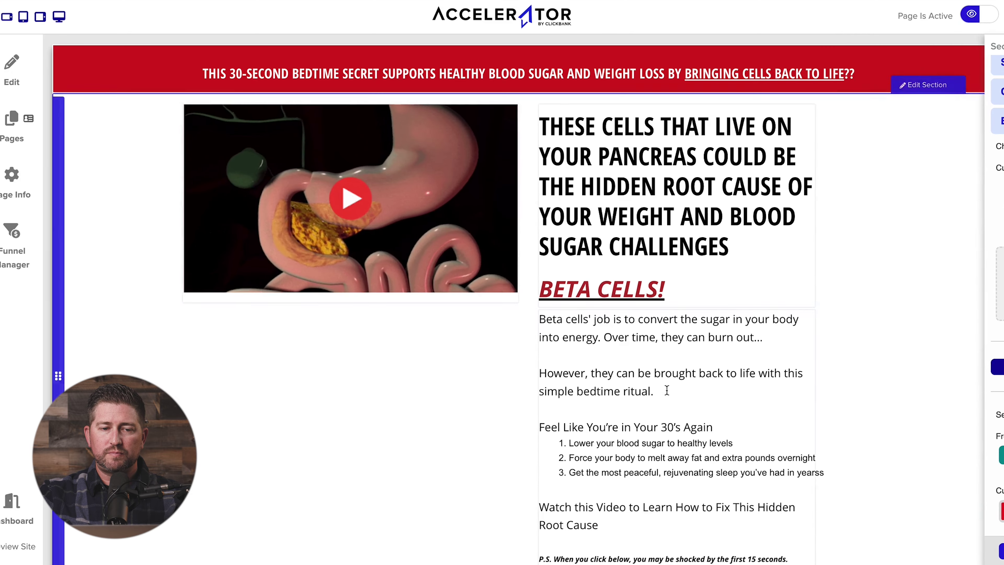
pyautogui.scroll(-3, 667, 389)
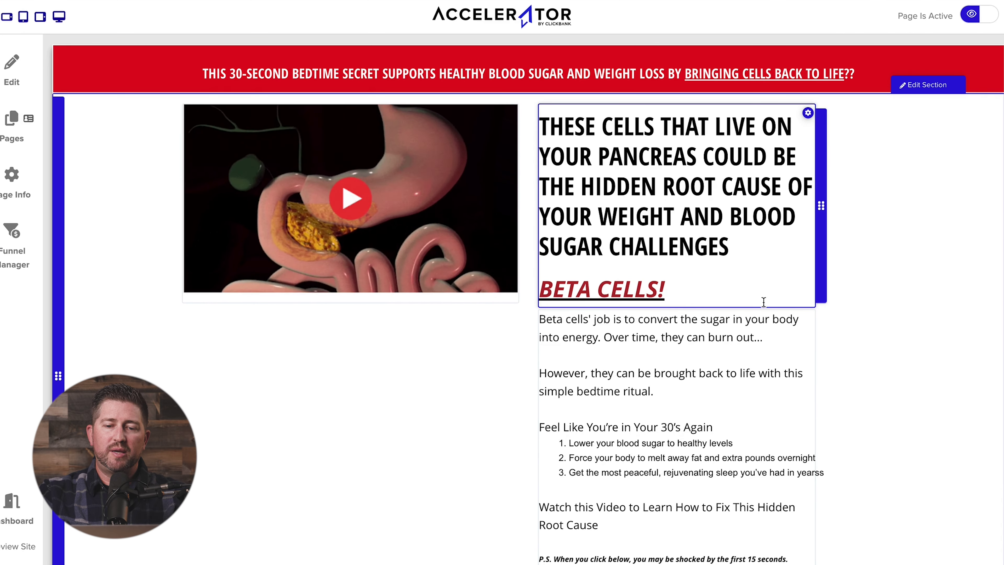
pyautogui.moveTo(699, 287); pyautogui.dragTo(540, 295)
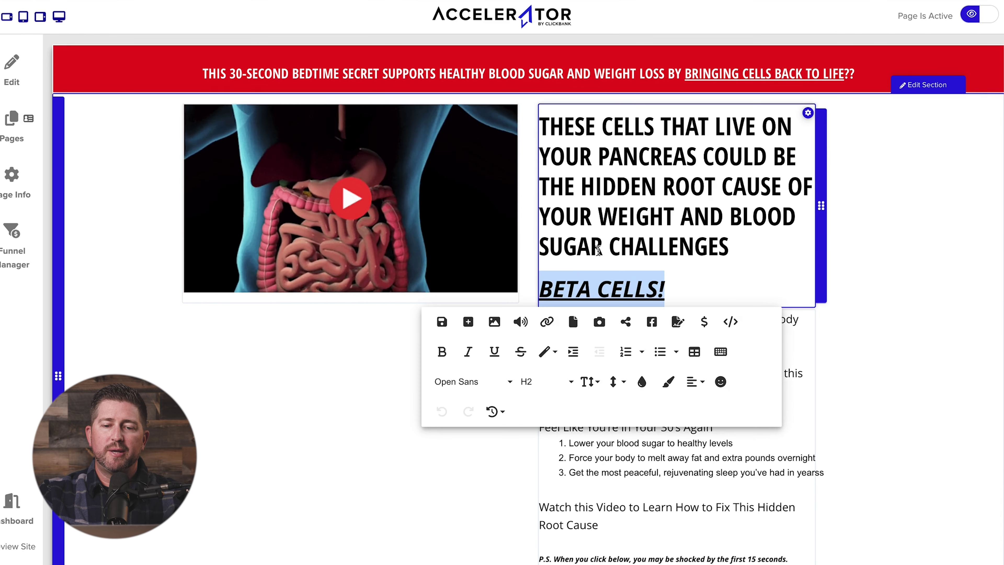
pyautogui.scroll(-3, 581, 253)
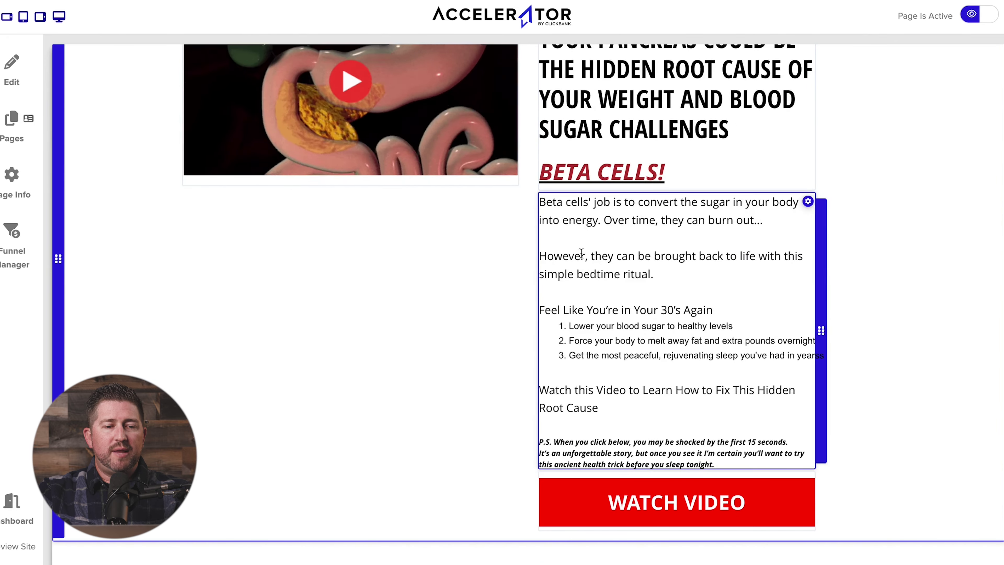